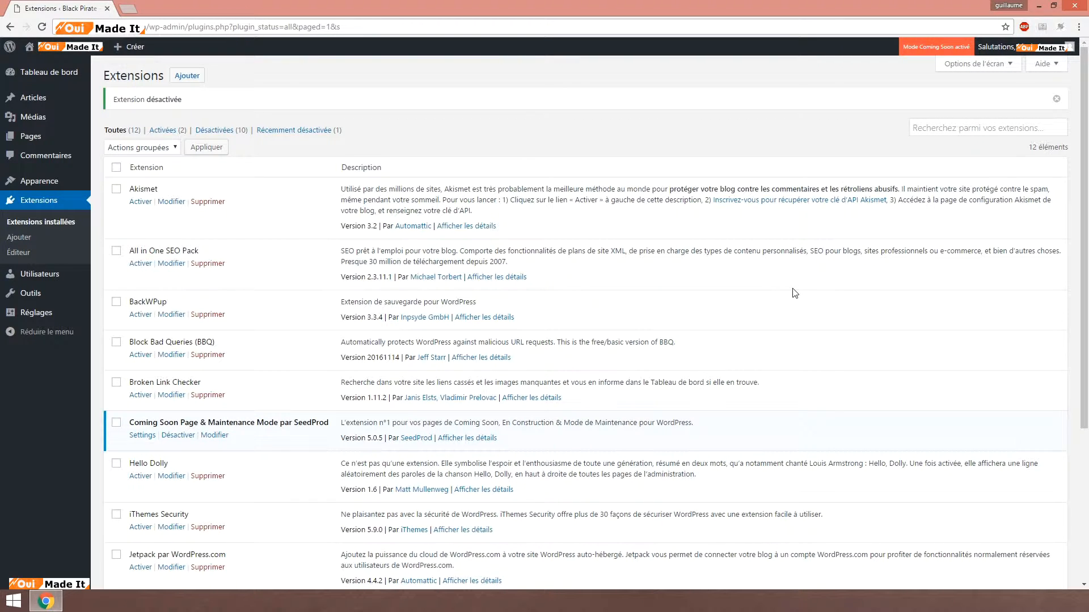
# - Open the iThemes Security plugin's details, read through the description, view the screenshots, and close the details
pyautogui.scroll(-3, 780, 298)
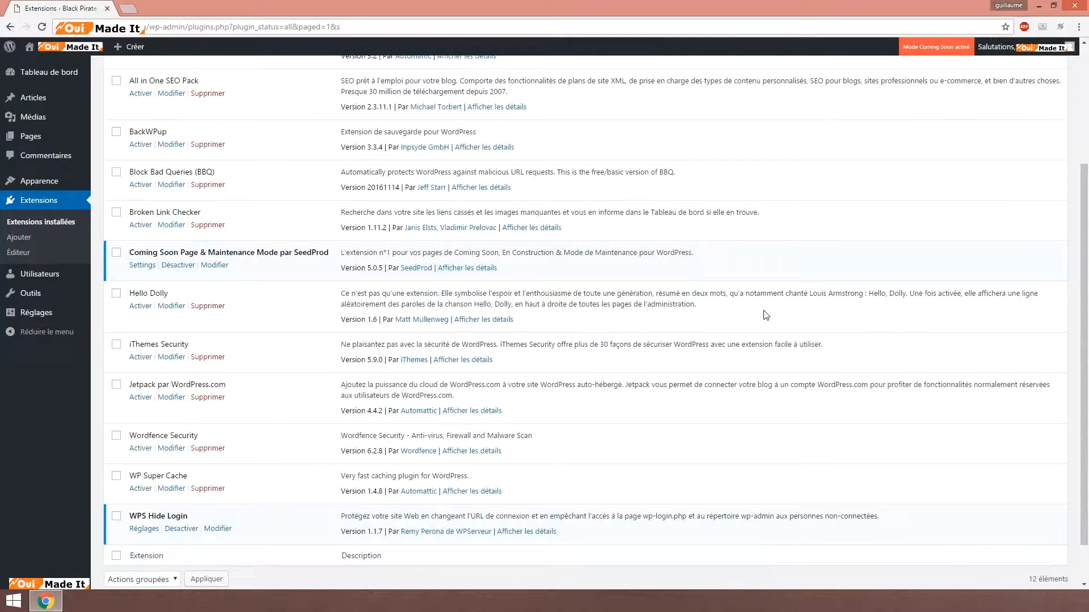
pyautogui.scroll(-1, 782, 318)
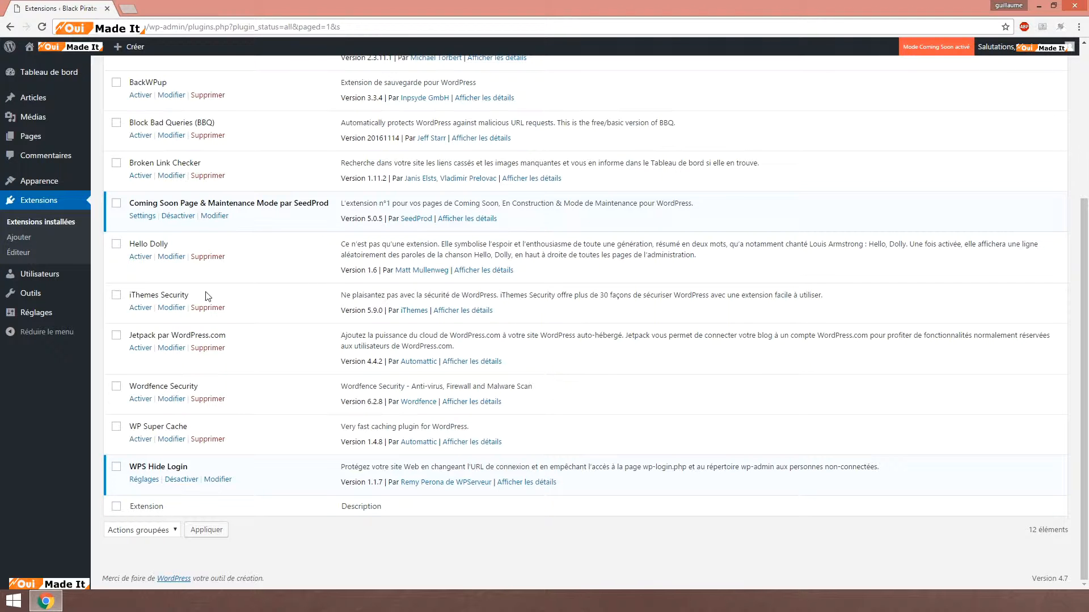
pyautogui.click(476, 311)
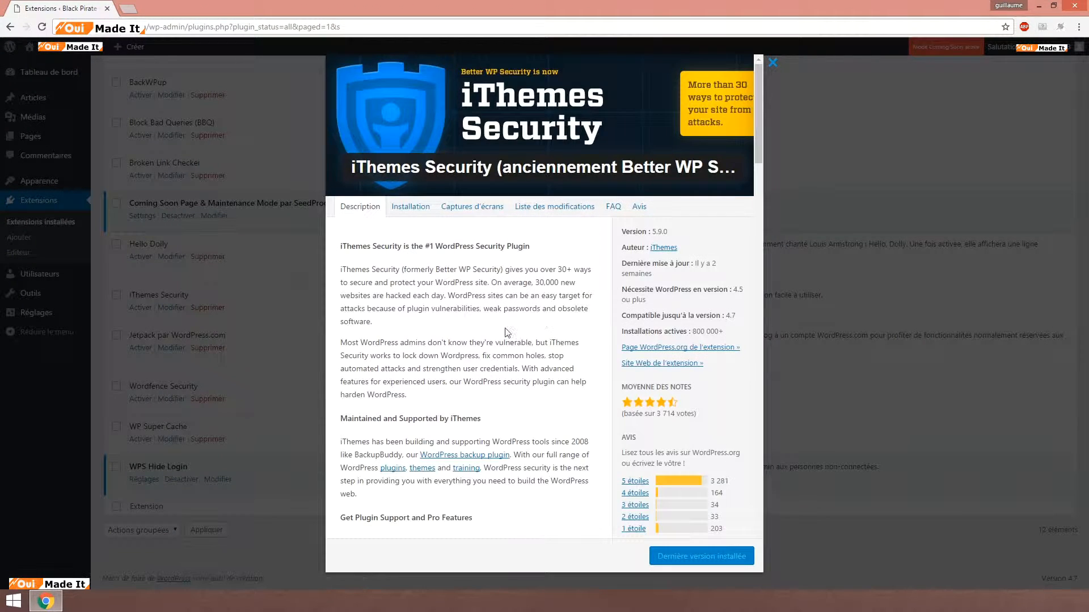
pyautogui.scroll(-5, 504, 325)
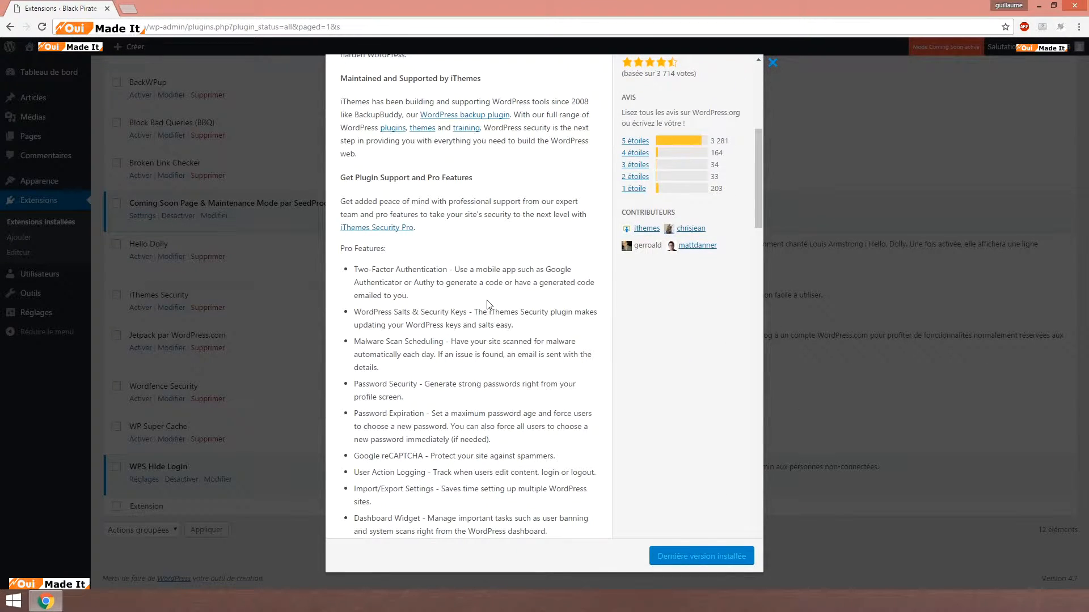
pyautogui.scroll(-5, 487, 306)
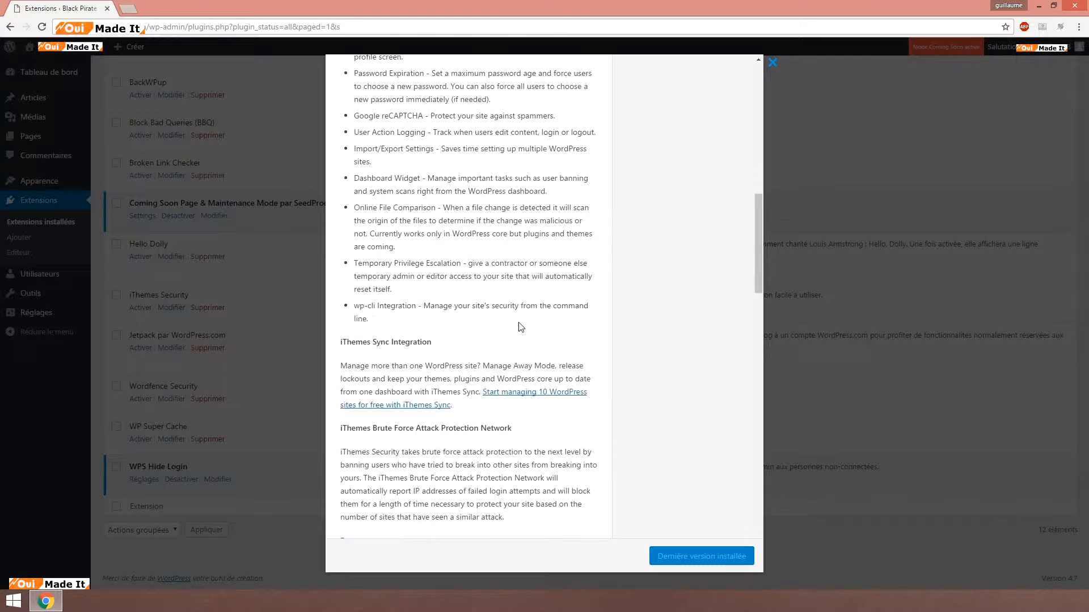
pyautogui.scroll(-4, 521, 327)
pyautogui.scroll(-9, 518, 345)
pyautogui.scroll(6, 526, 370)
pyautogui.scroll(-6, 524, 368)
pyautogui.scroll(-5, 525, 363)
pyautogui.scroll(6, 523, 340)
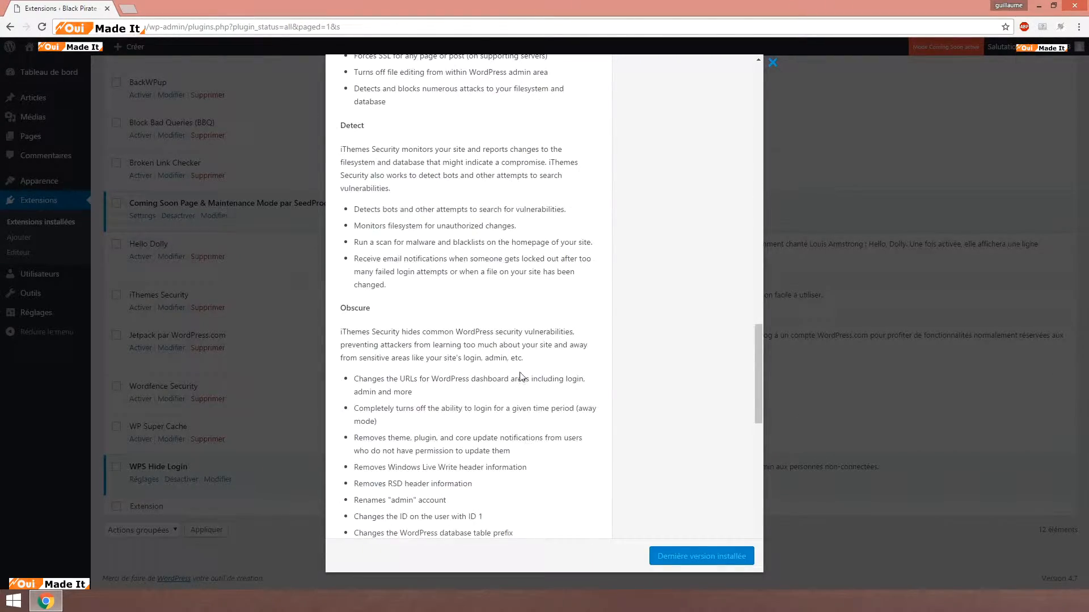
pyautogui.scroll(-3, 523, 309)
pyautogui.scroll(-10, 533, 323)
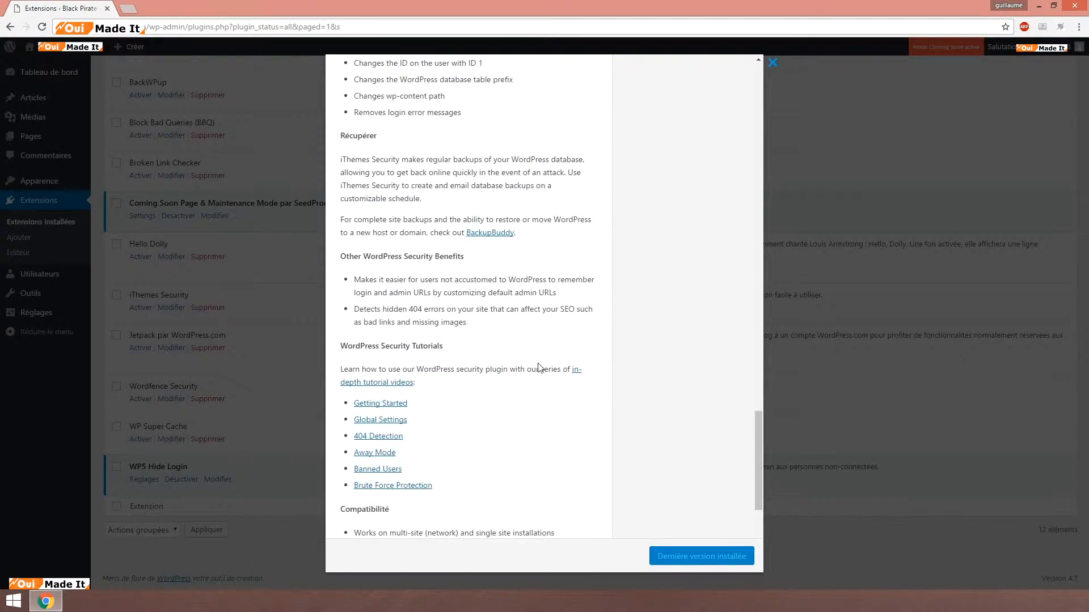
pyautogui.scroll(20, 536, 366)
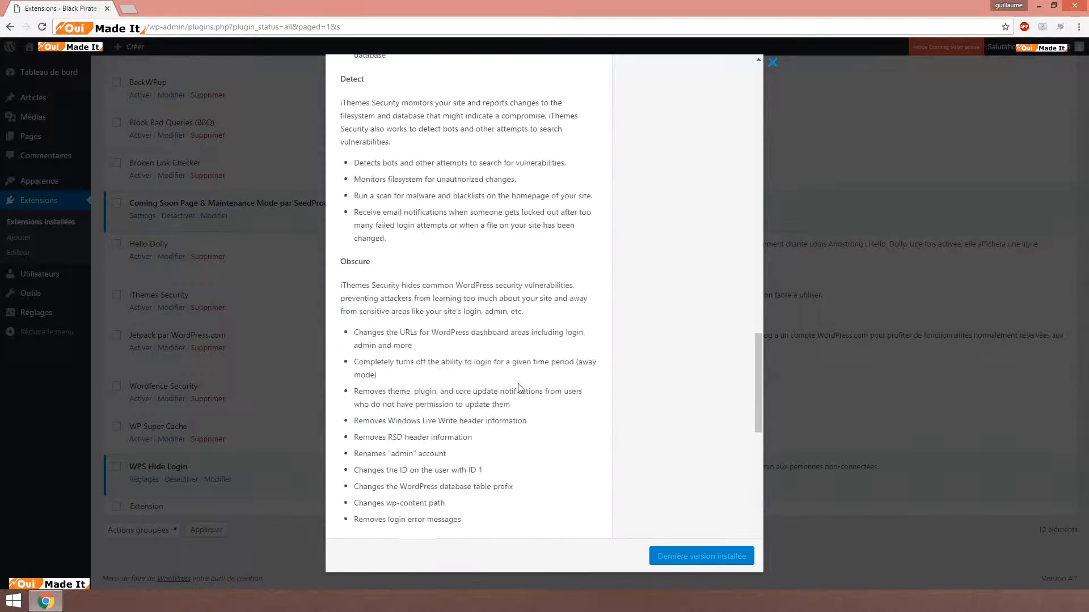
pyautogui.scroll(3, 548, 321)
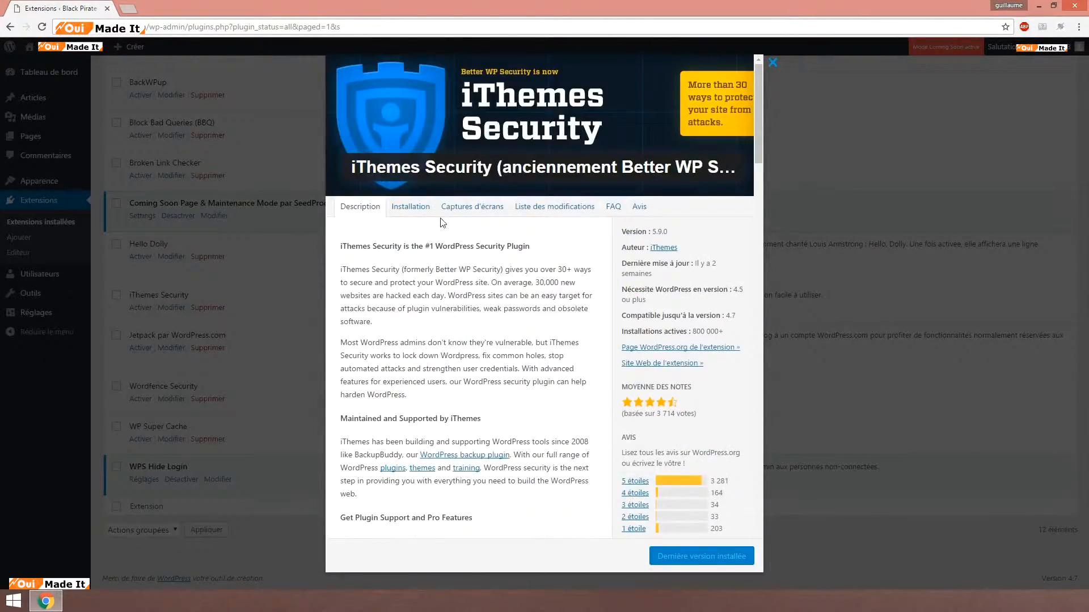
pyautogui.click(485, 209)
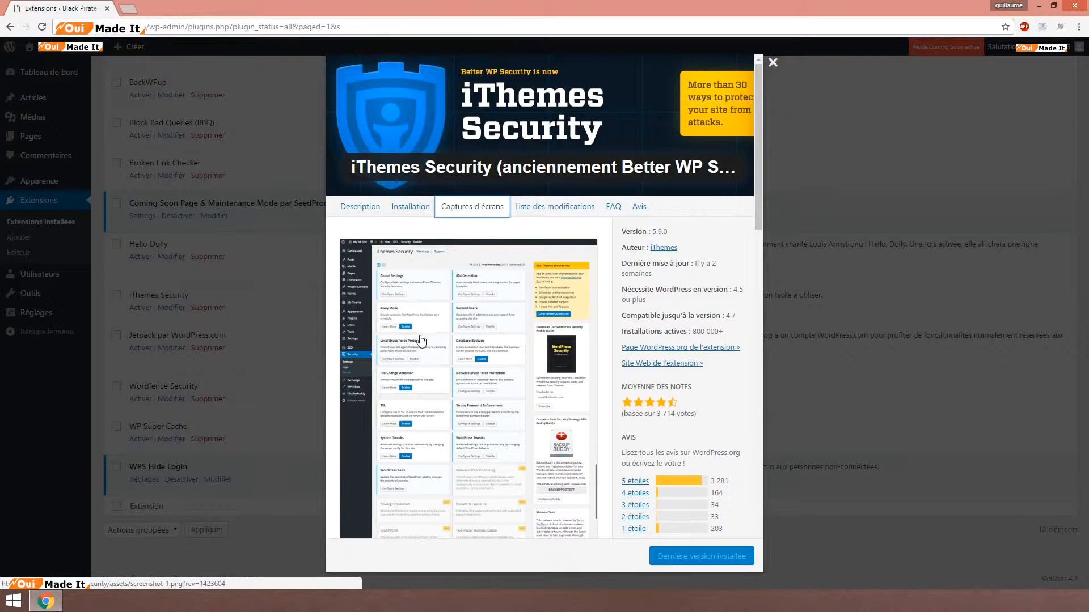
pyautogui.click(776, 69)
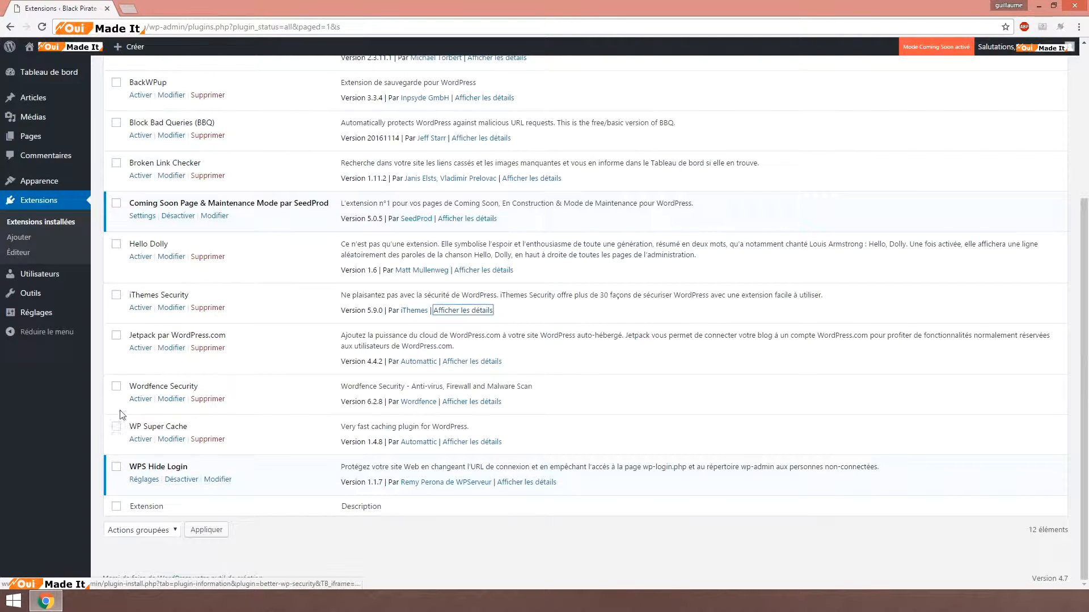
# - Activate the iThemes Security plugin and look over its recommended security modules
pyautogui.click(140, 307)
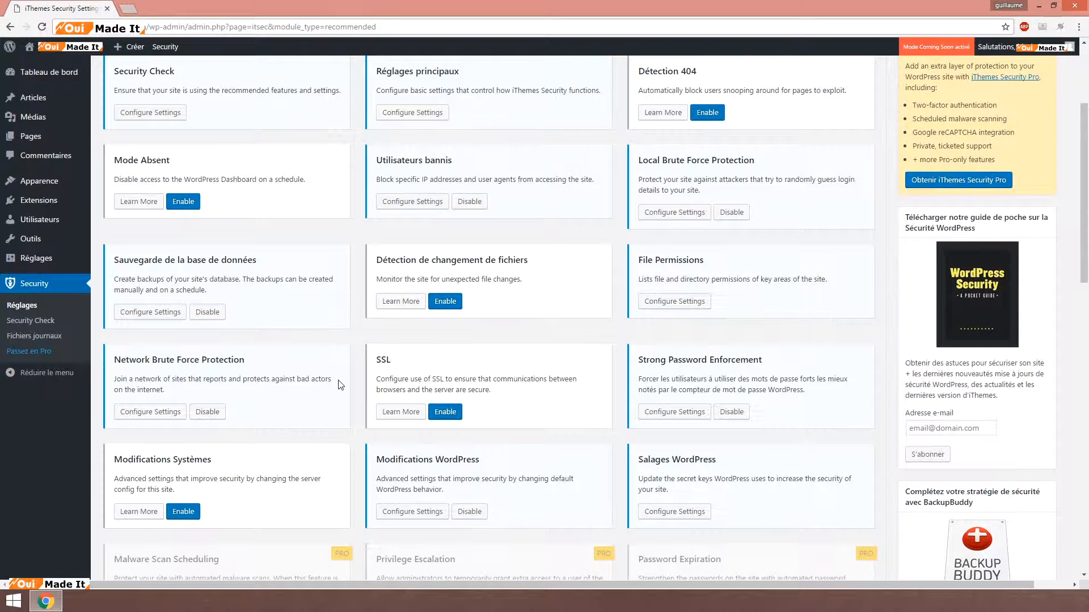
pyautogui.scroll(3, 327, 377)
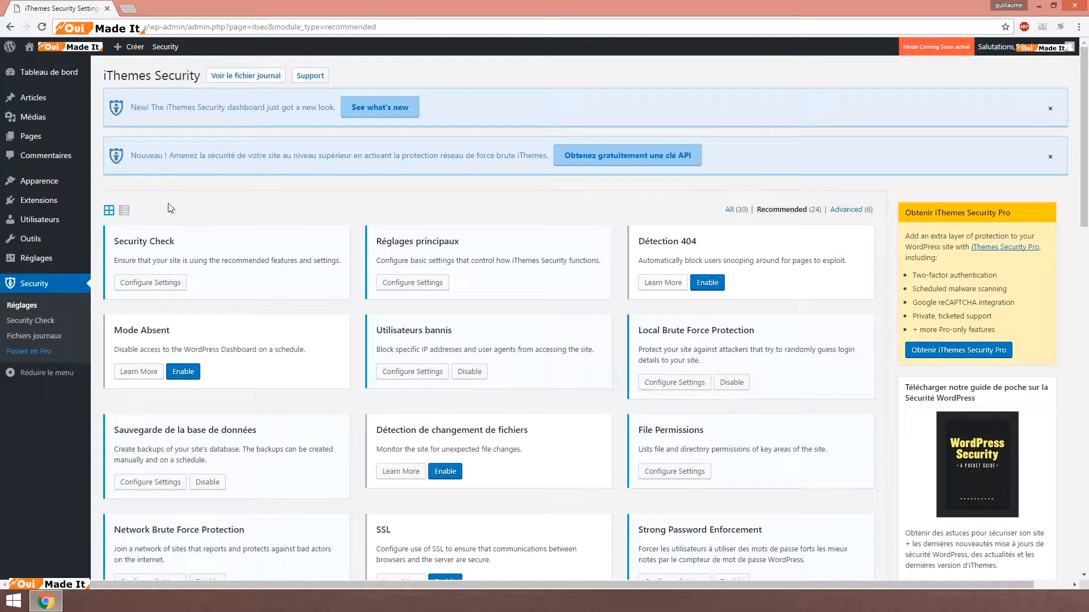
# - Return to the installed plugins, read through the Wordfence Security plugin's description, and close its details
pyautogui.moveTo(49, 205)
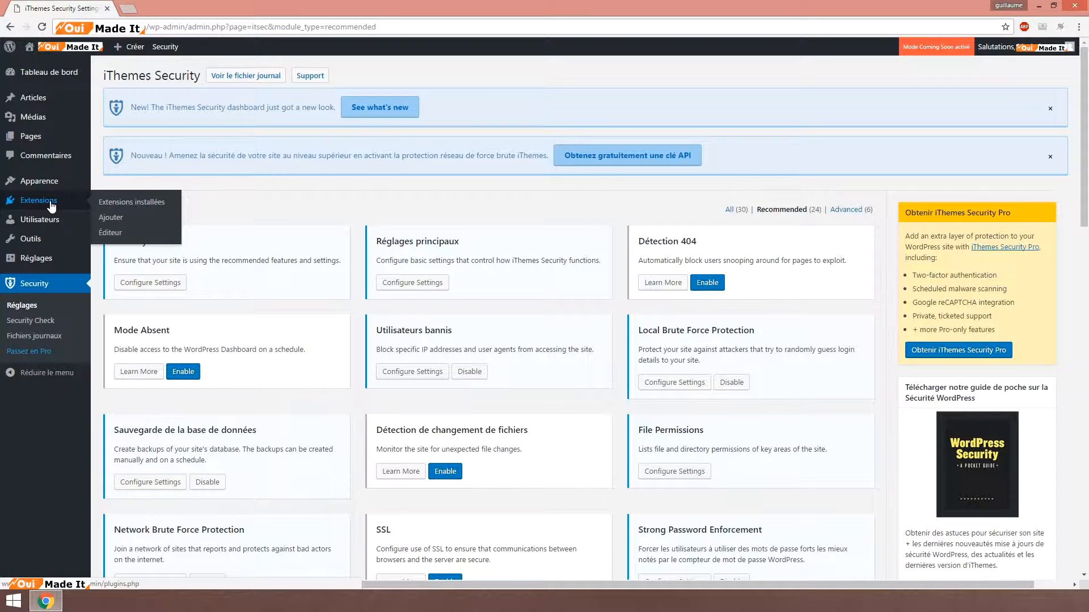
pyautogui.click(50, 204)
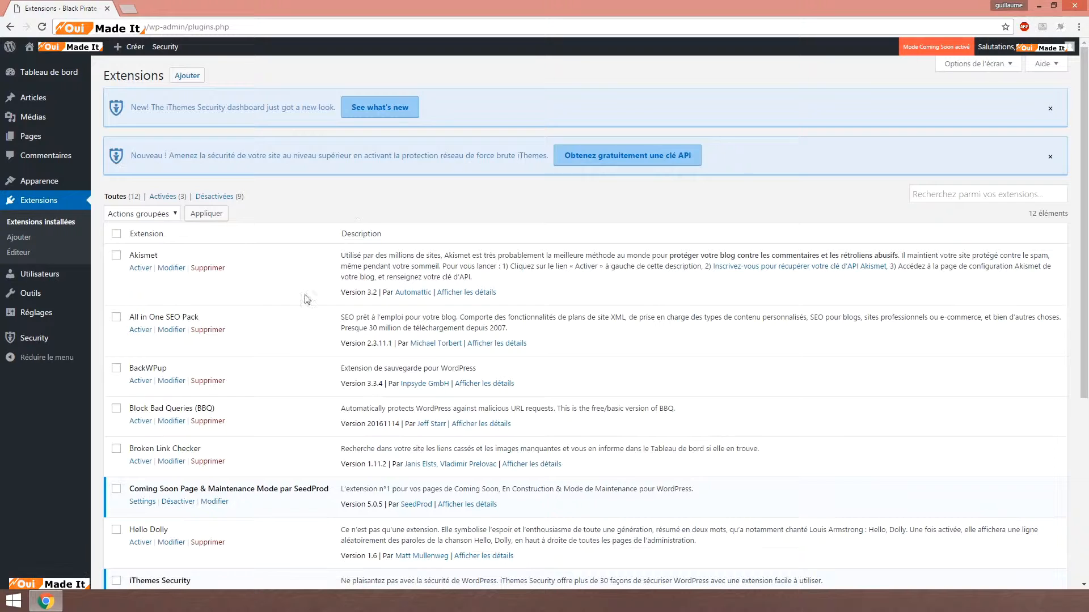
pyautogui.scroll(-5, 252, 324)
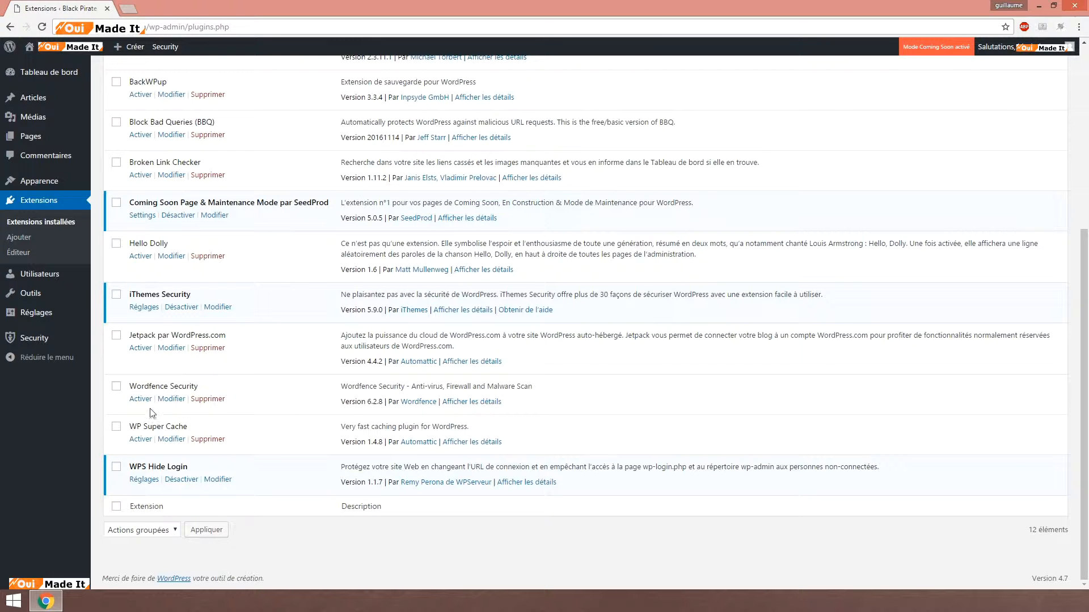
pyautogui.click(485, 403)
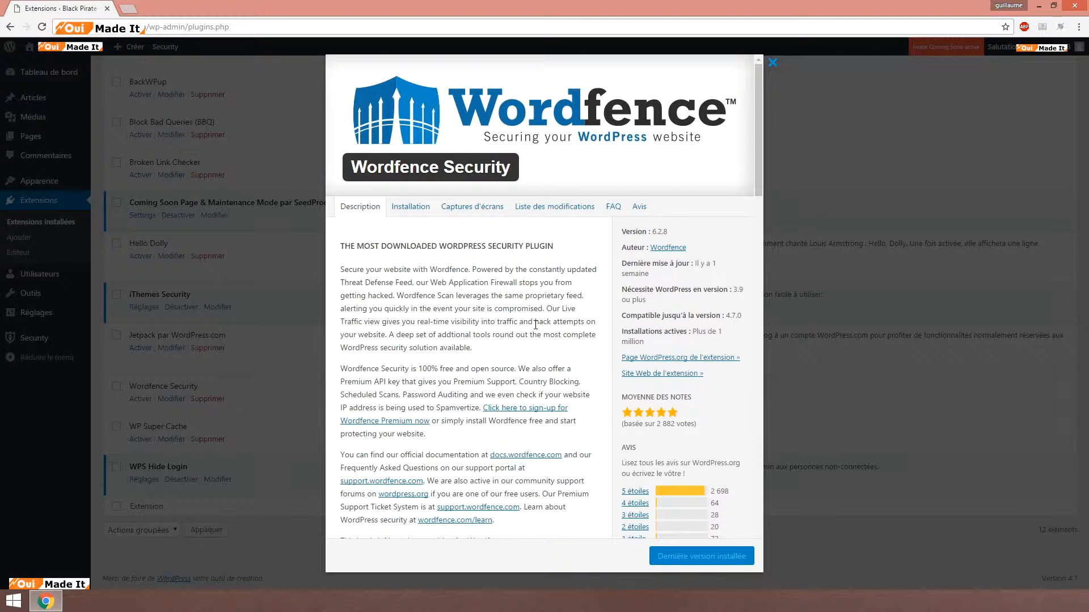
pyautogui.scroll(-8, 494, 320)
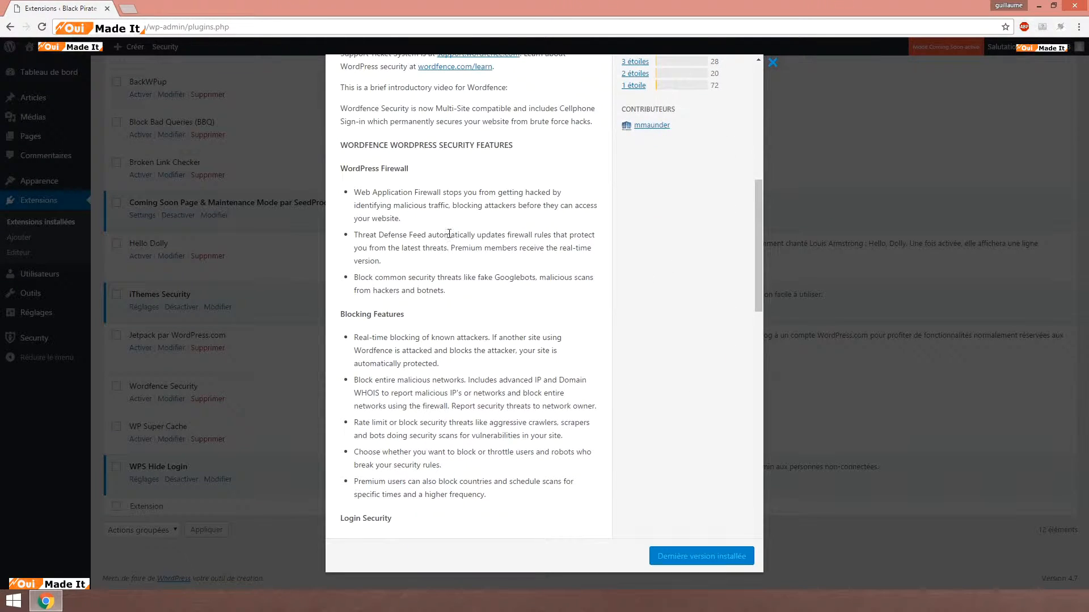
pyautogui.scroll(-2, 449, 234)
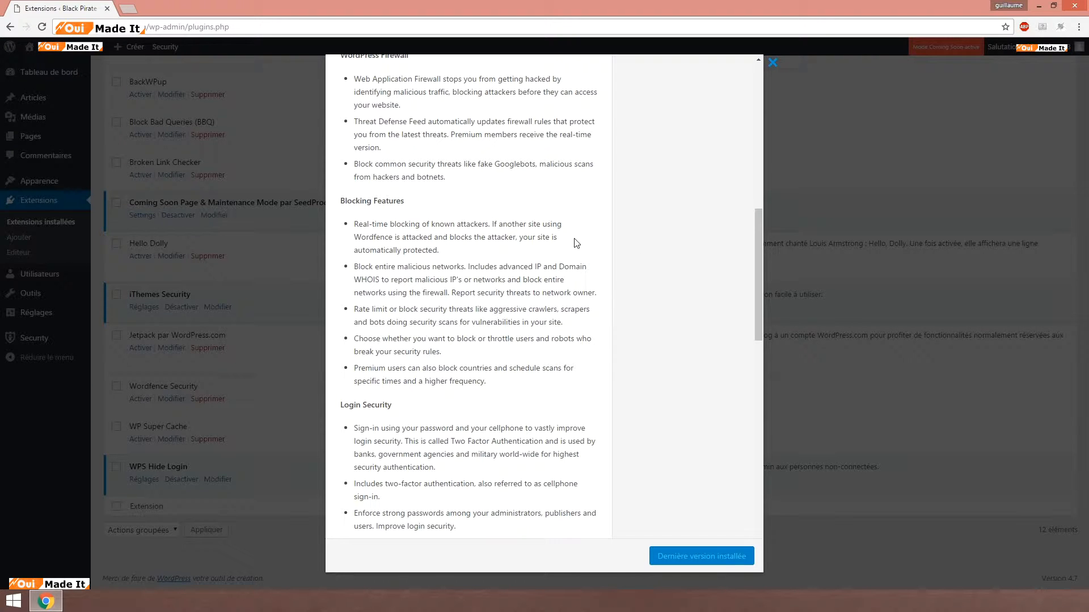
pyautogui.scroll(-3, 398, 319)
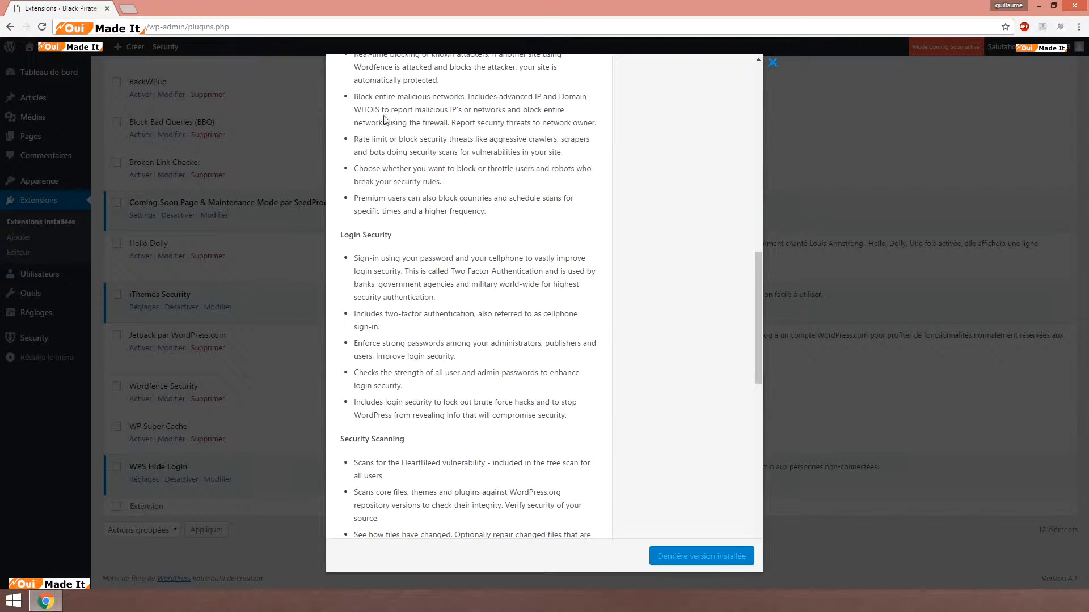
pyautogui.scroll(-2, 482, 210)
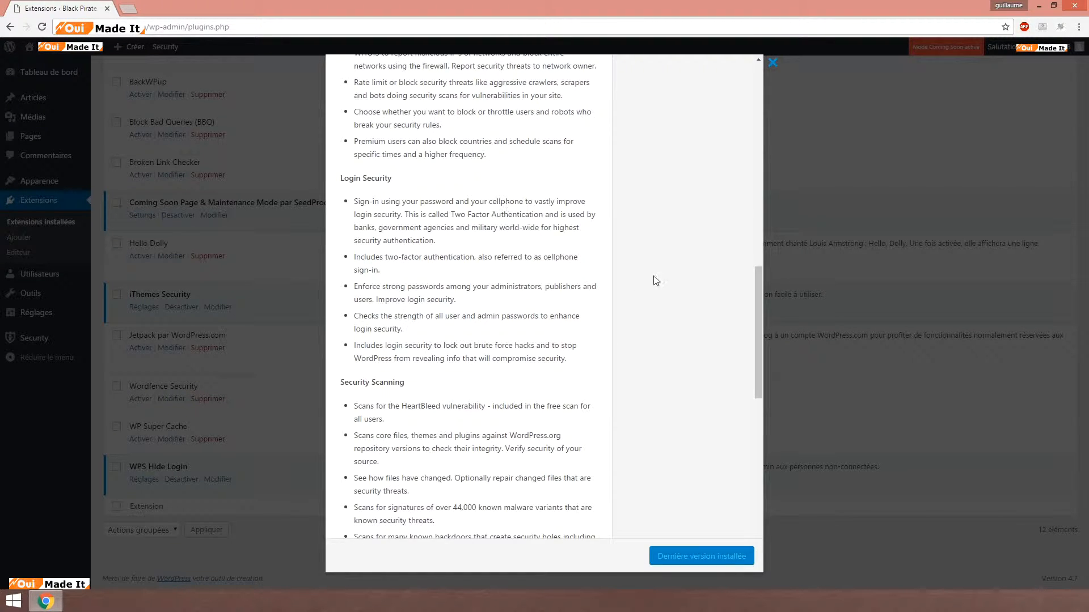
pyautogui.scroll(-6, 475, 287)
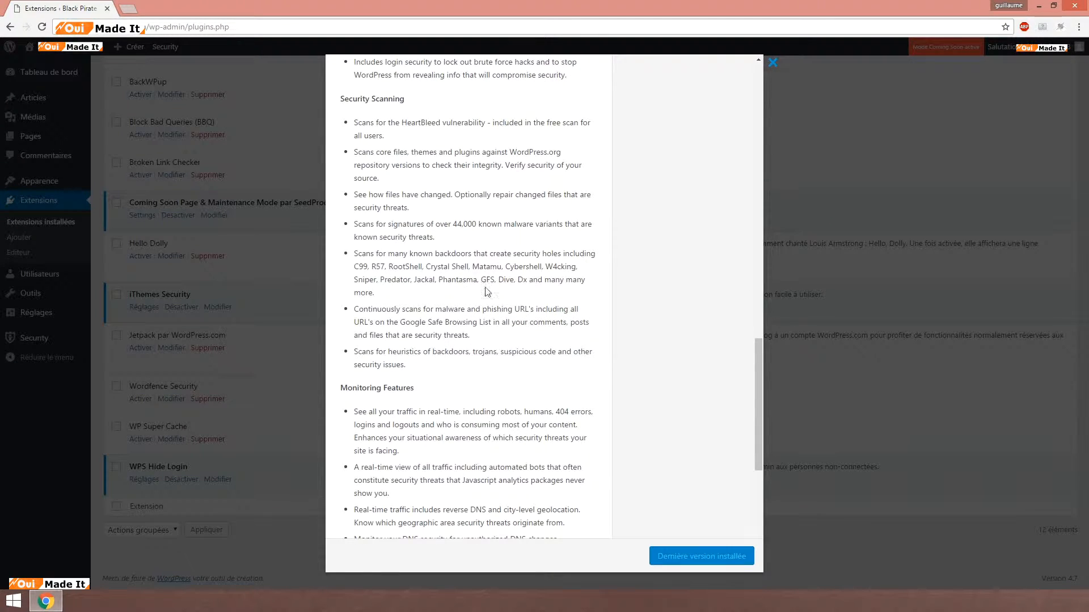
pyautogui.scroll(-1, 517, 304)
pyautogui.scroll(-2, 510, 227)
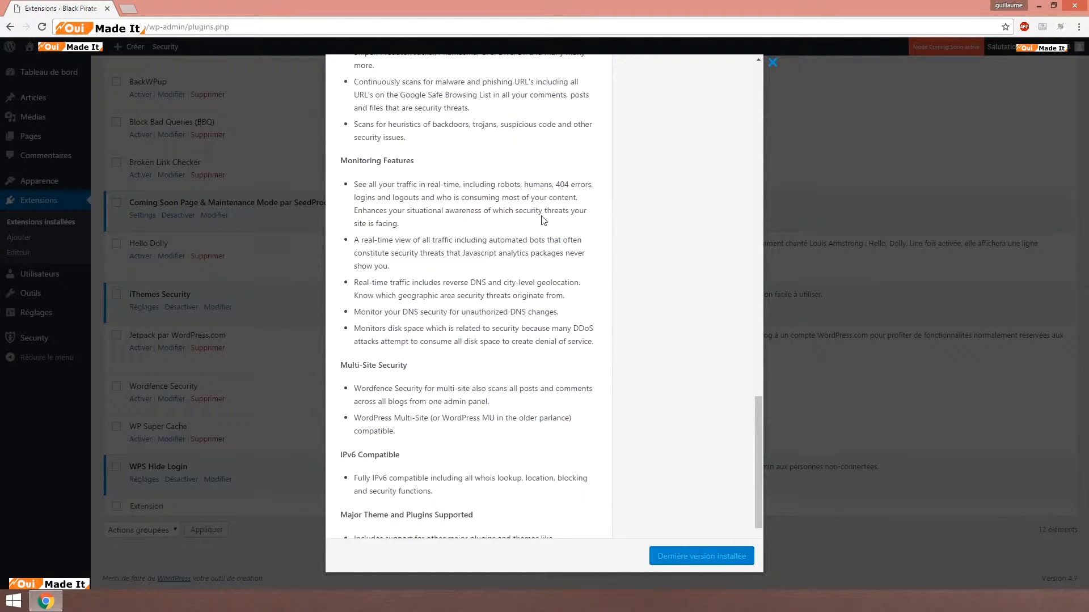
pyautogui.scroll(-2, 561, 193)
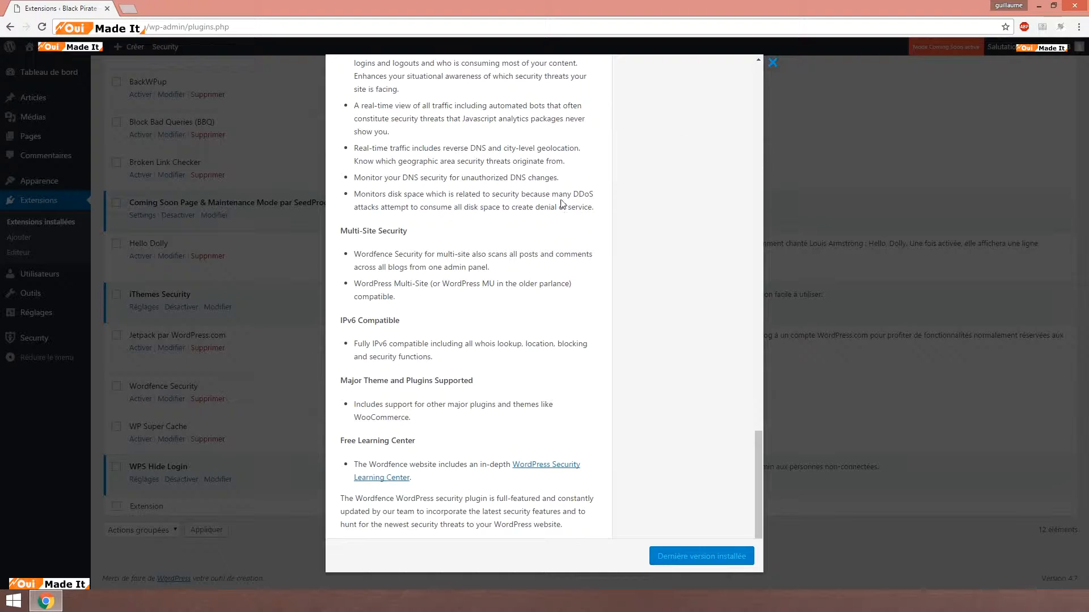
pyautogui.scroll(10, 462, 454)
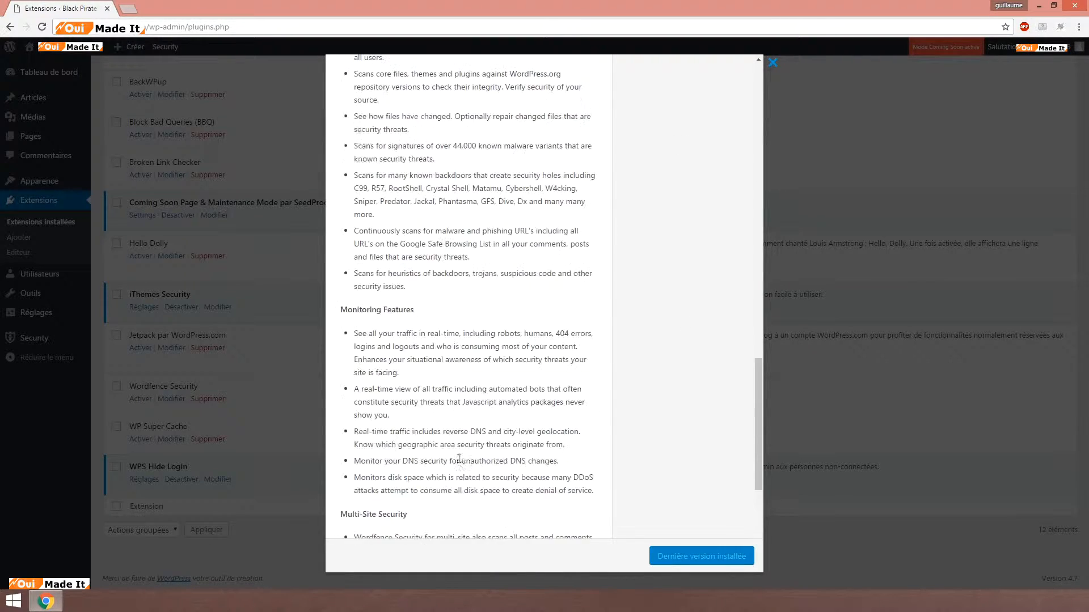
pyautogui.scroll(15, 460, 456)
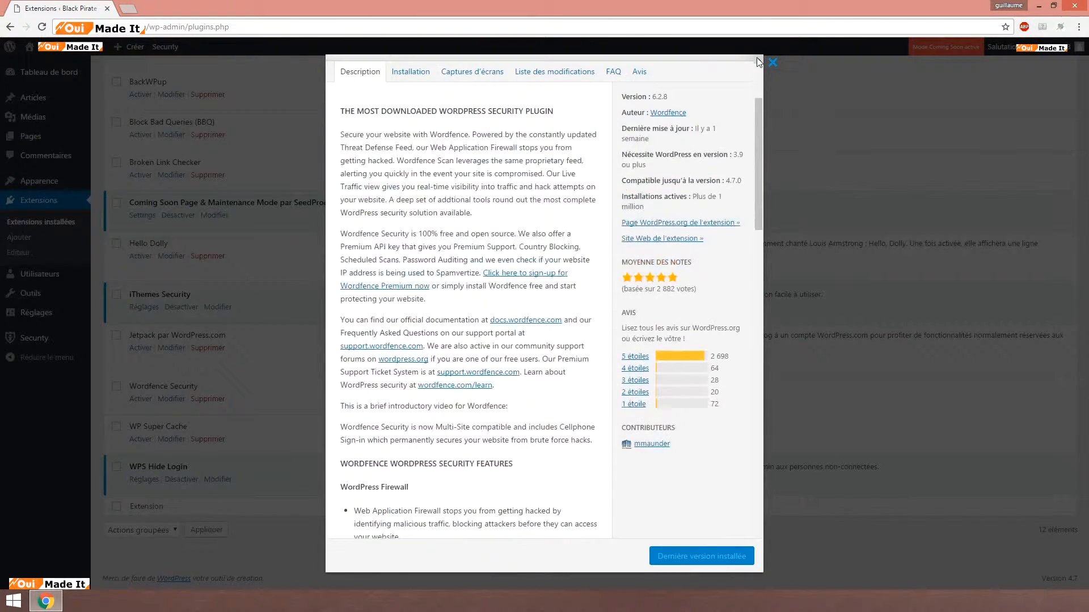
pyautogui.click(777, 67)
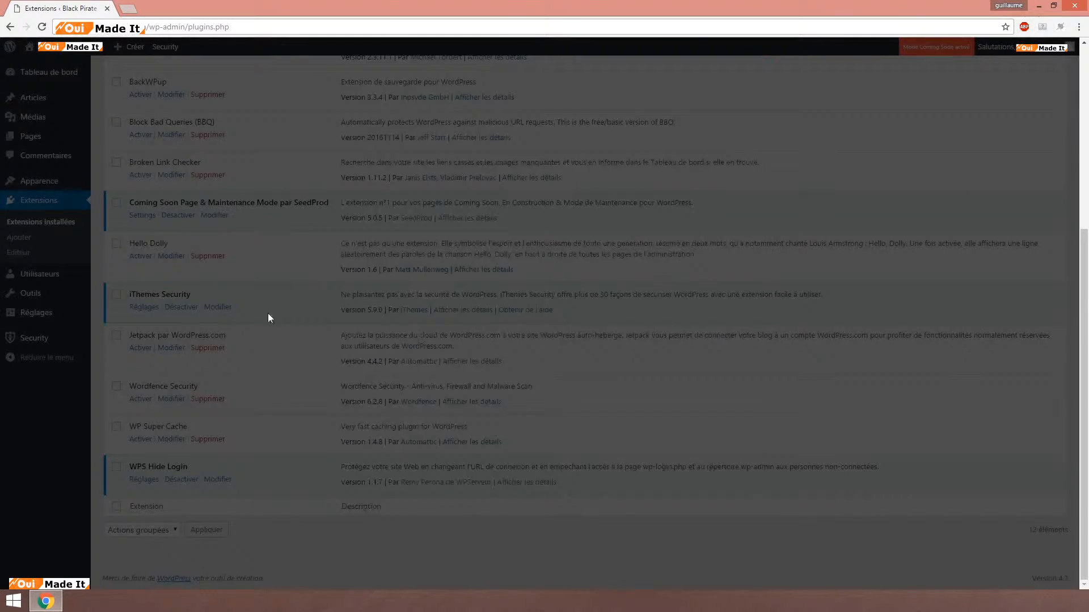
# - Activate the Wordfence Security plugin and look over its Scan page
pyautogui.click(140, 399)
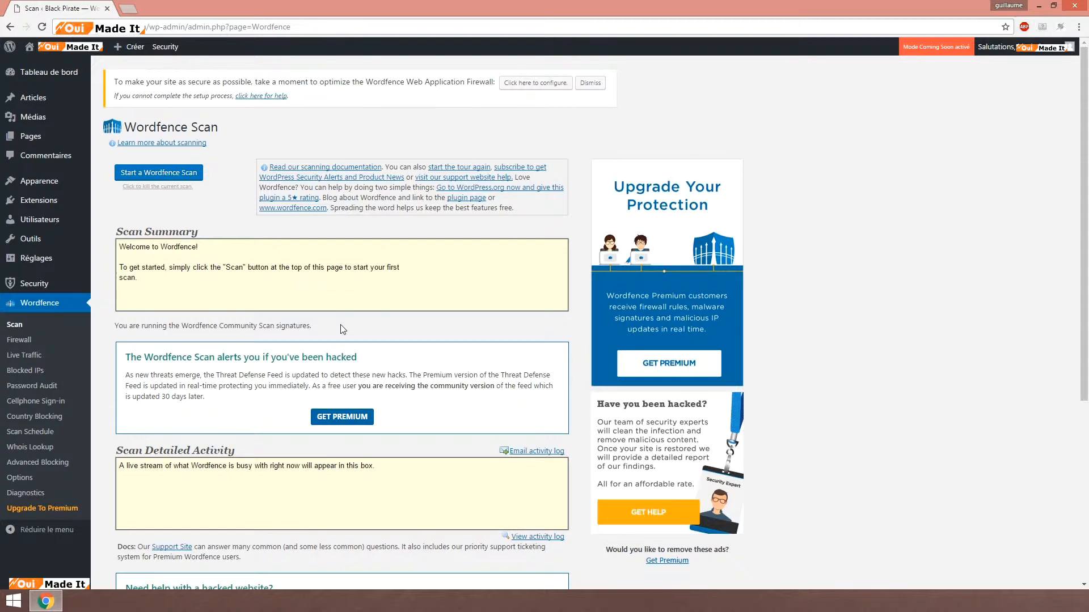
pyautogui.scroll(-5, 341, 330)
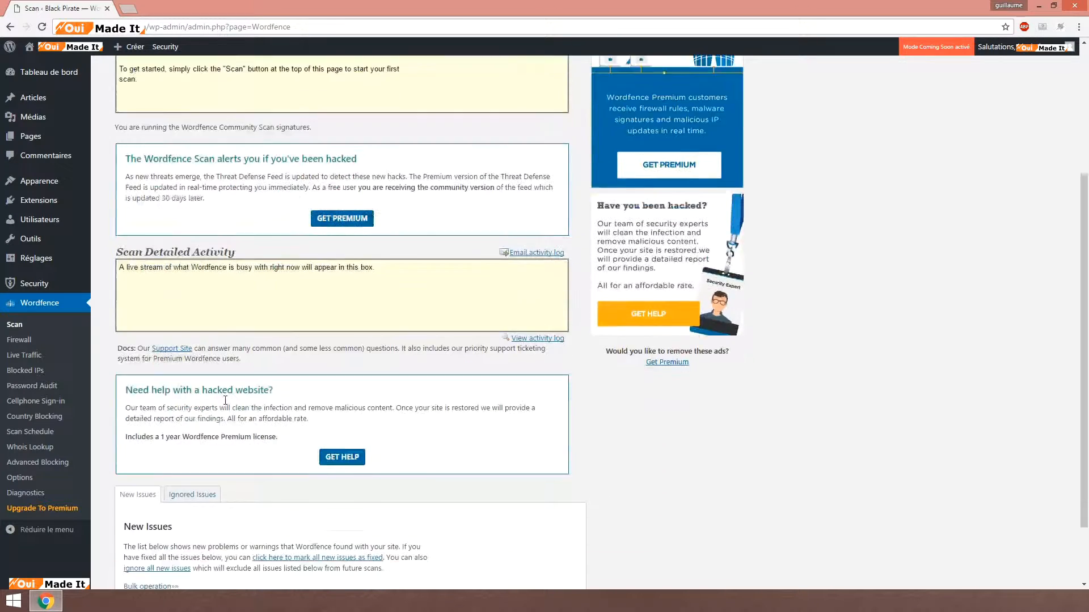
pyautogui.scroll(5, 230, 418)
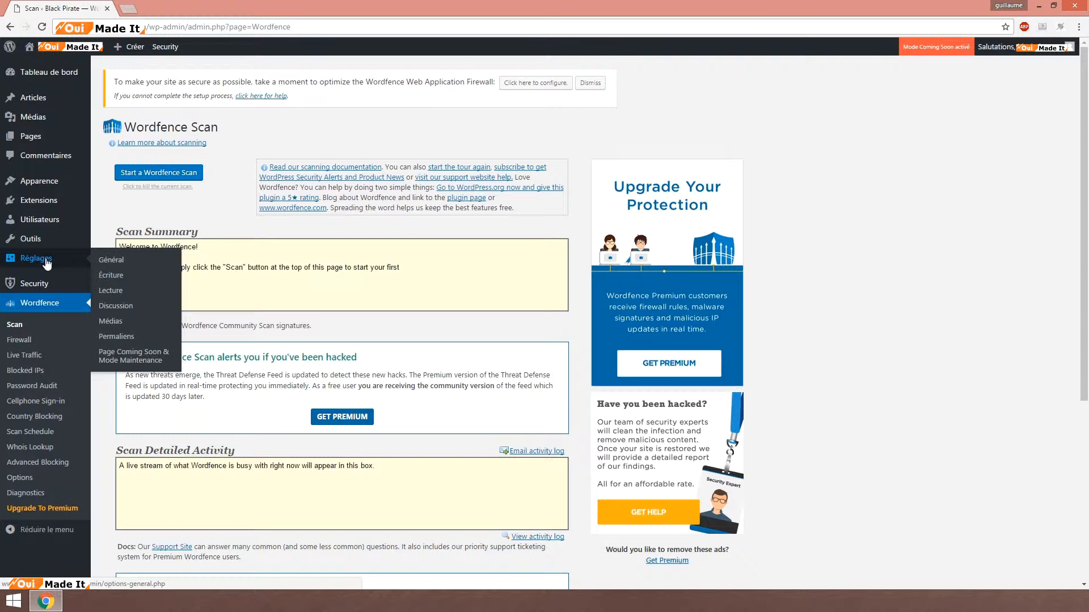
# - Return to the installed plugins and activate Block Bad Queries (BBQ)
pyautogui.click(126, 219)
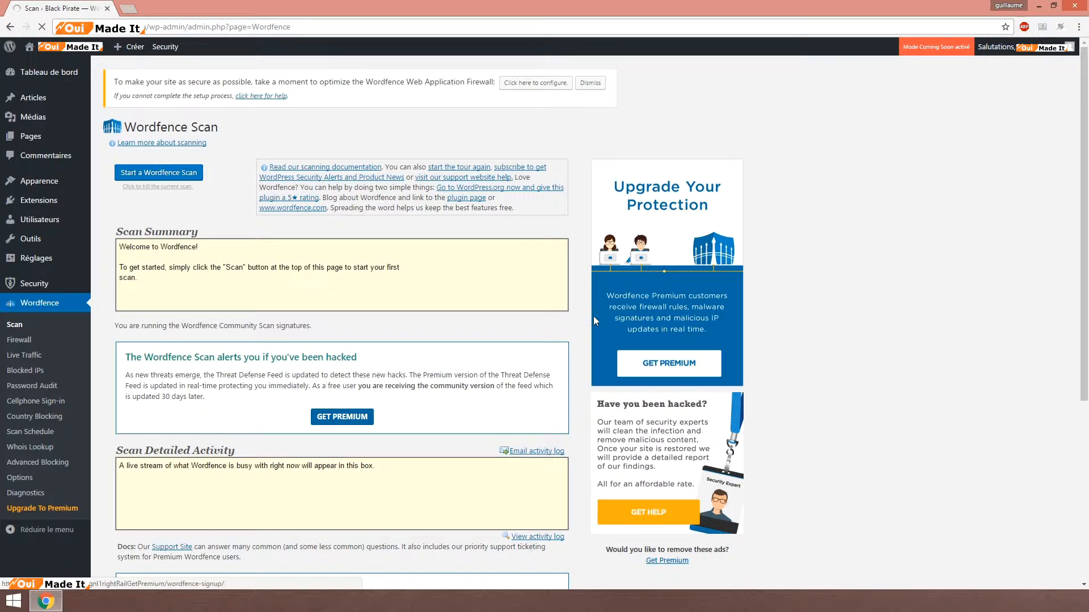
pyautogui.scroll(-3, 146, 275)
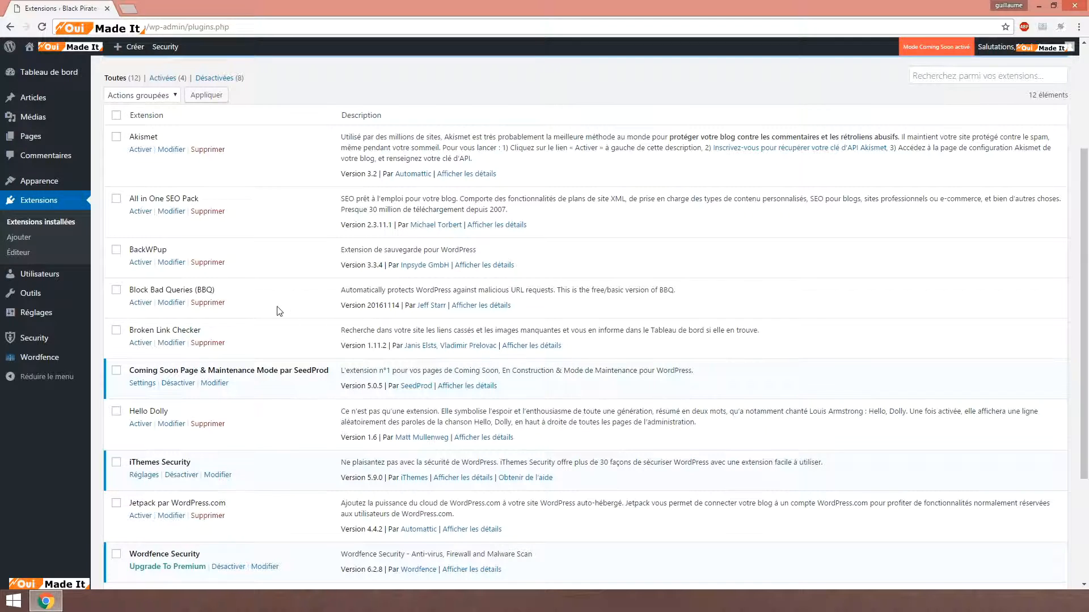
pyautogui.click(146, 306)
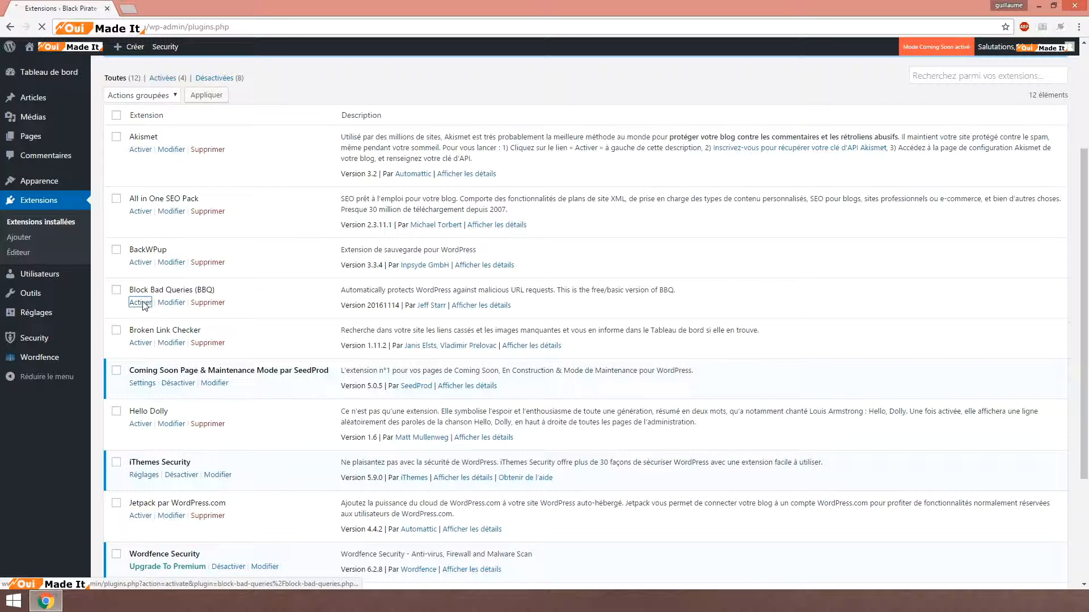
# - Open the details of the Block Bad Queries (BBQ) plugin
pyautogui.scroll(-3, 292, 420)
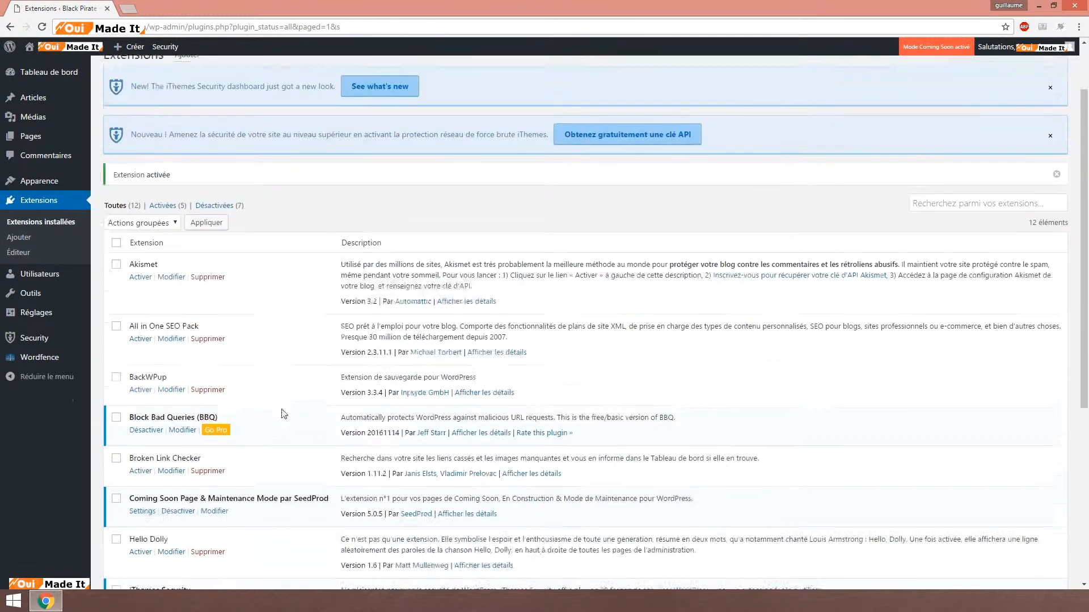
pyautogui.click(474, 336)
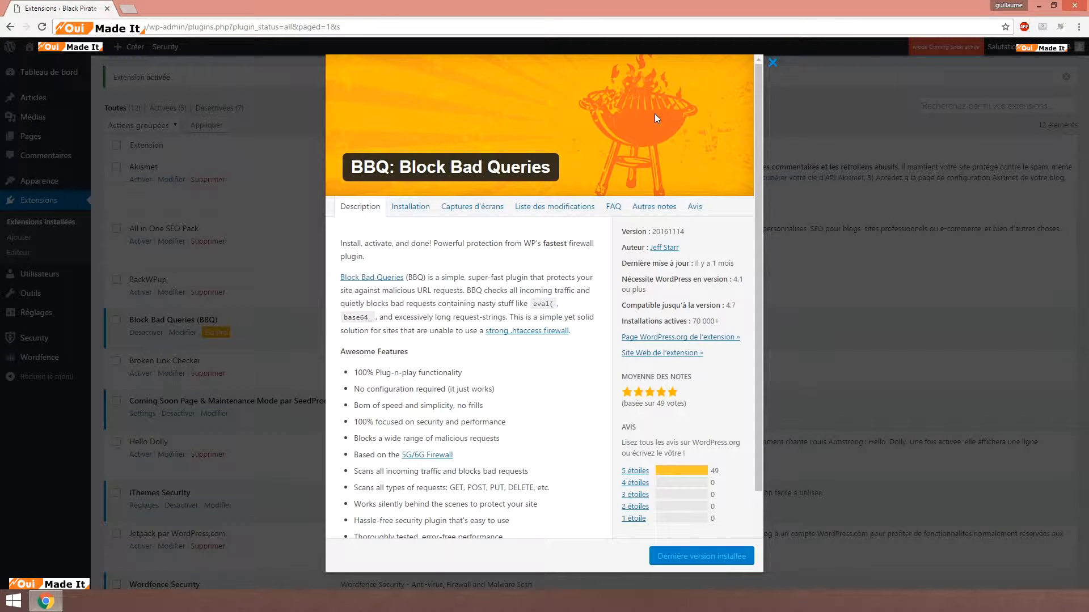
# - Read through the Block Bad Queries (BBQ) plugin's description and close its details
pyautogui.scroll(-2, 543, 355)
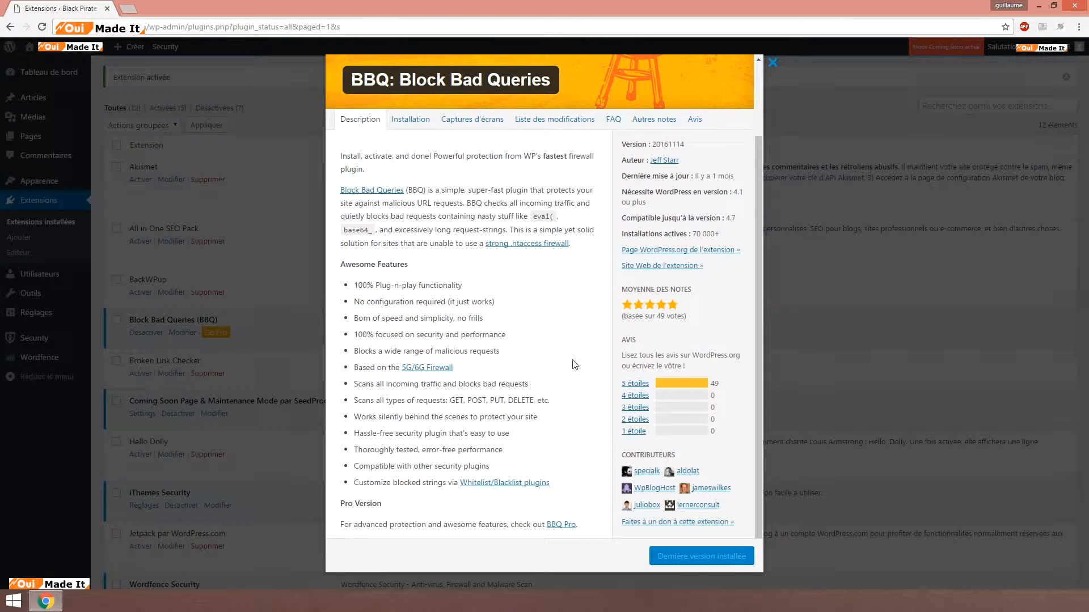
pyautogui.scroll(2, 574, 364)
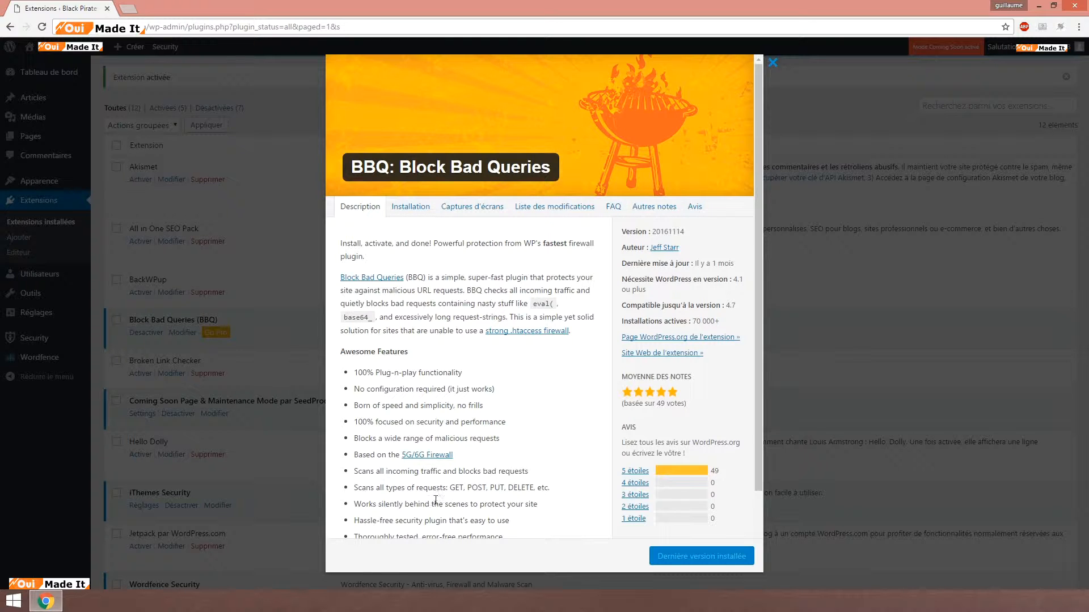
pyautogui.click(775, 65)
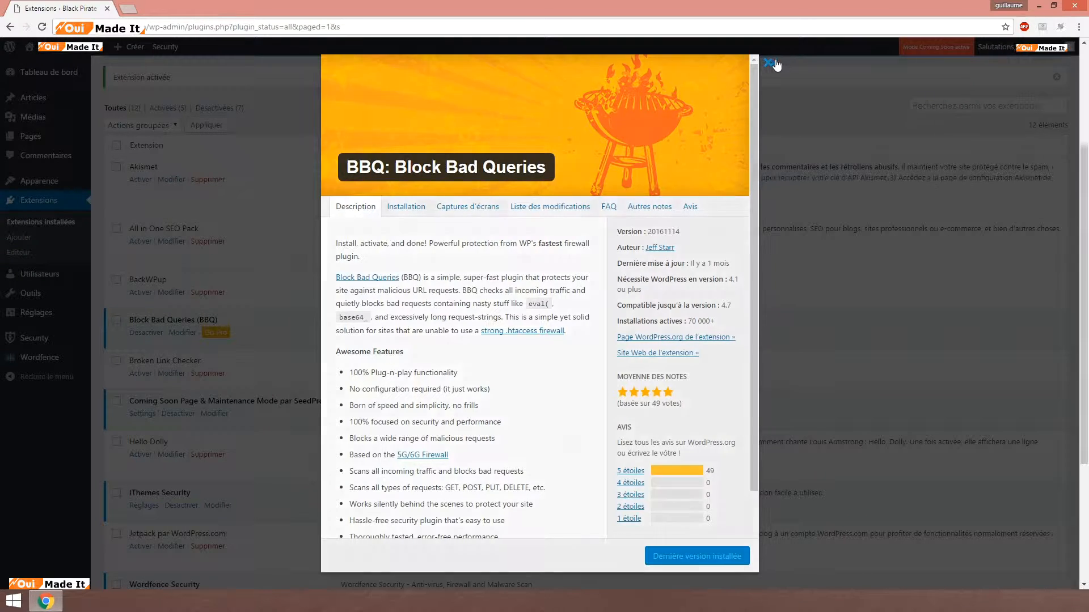
# - Open the details of the WPS Hide Login plugin, read through its description, and close them
pyautogui.scroll(-2, 371, 338)
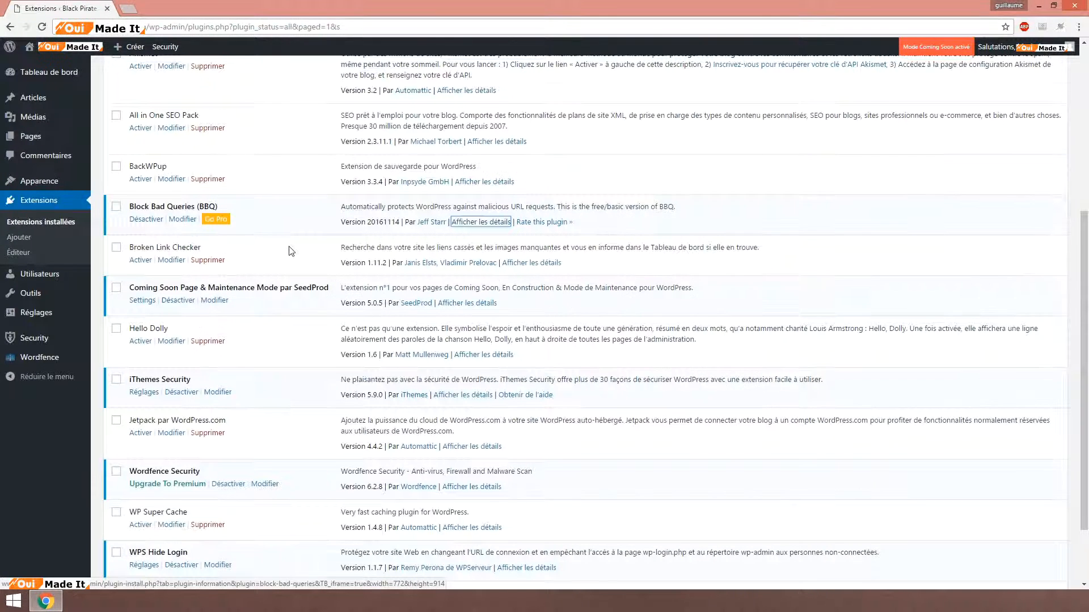
pyautogui.scroll(-2, 290, 250)
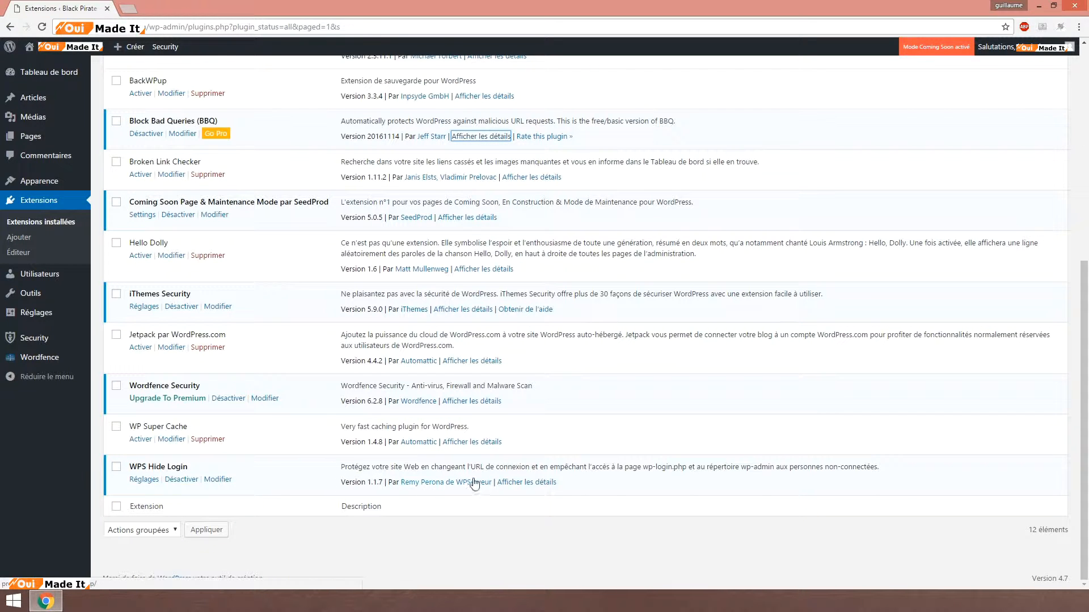
pyautogui.click(539, 483)
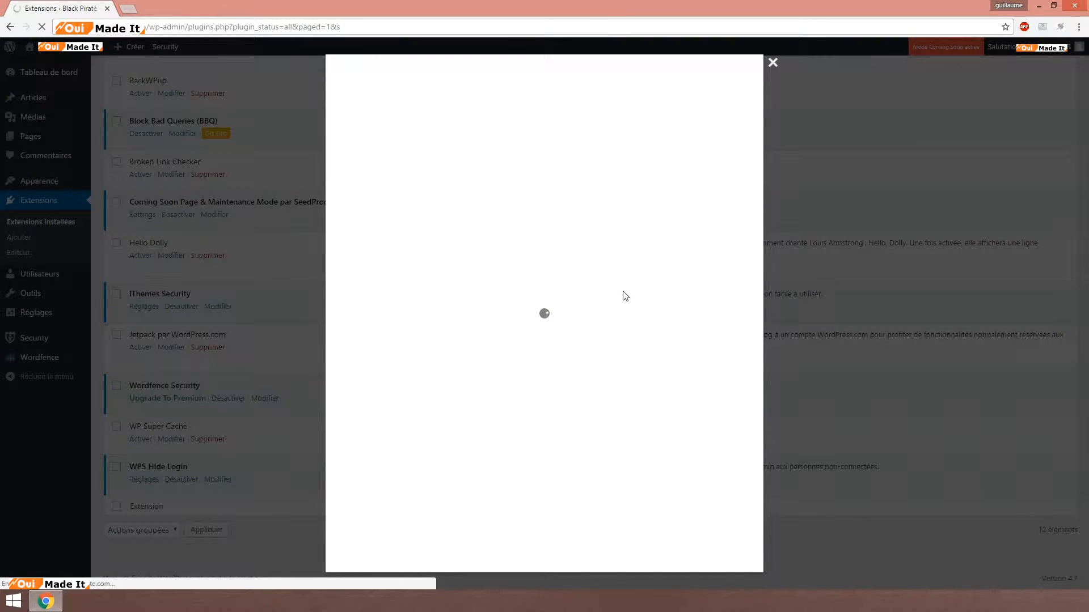
pyautogui.scroll(-3, 540, 332)
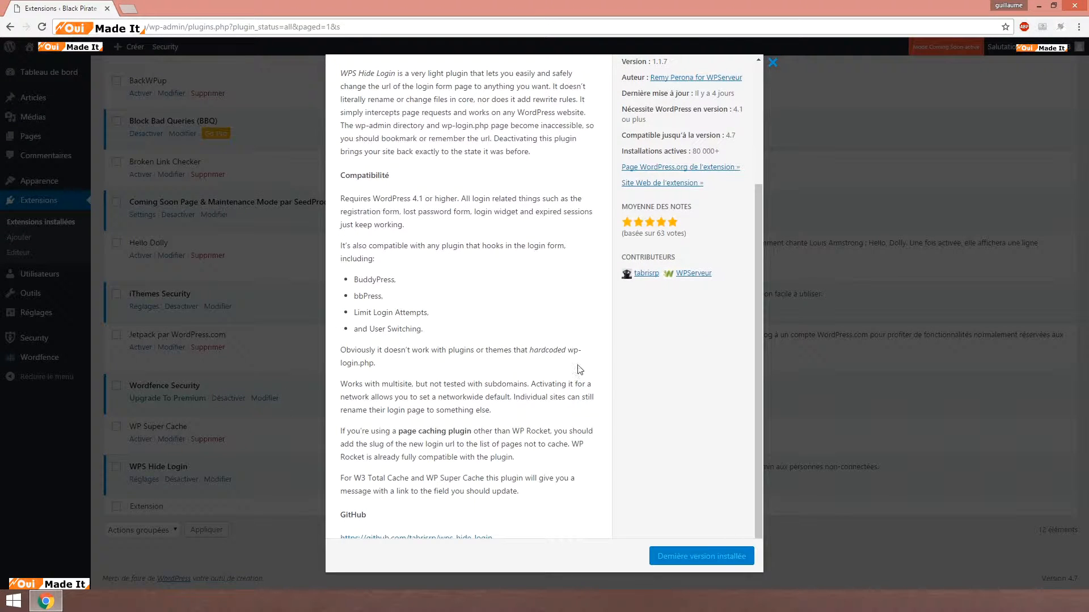
pyautogui.scroll(3, 518, 413)
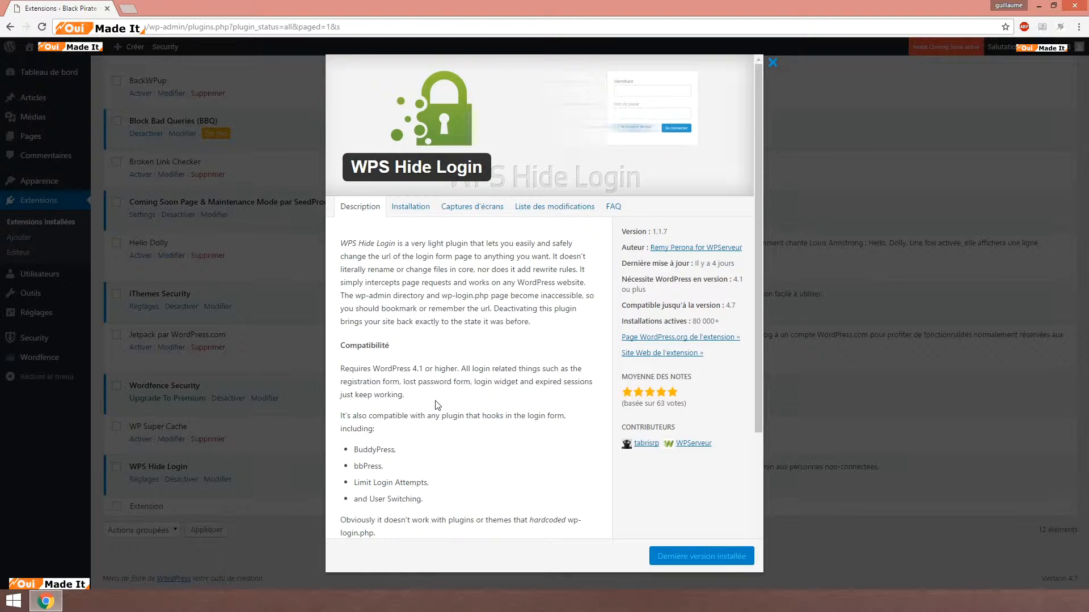
pyautogui.click(773, 64)
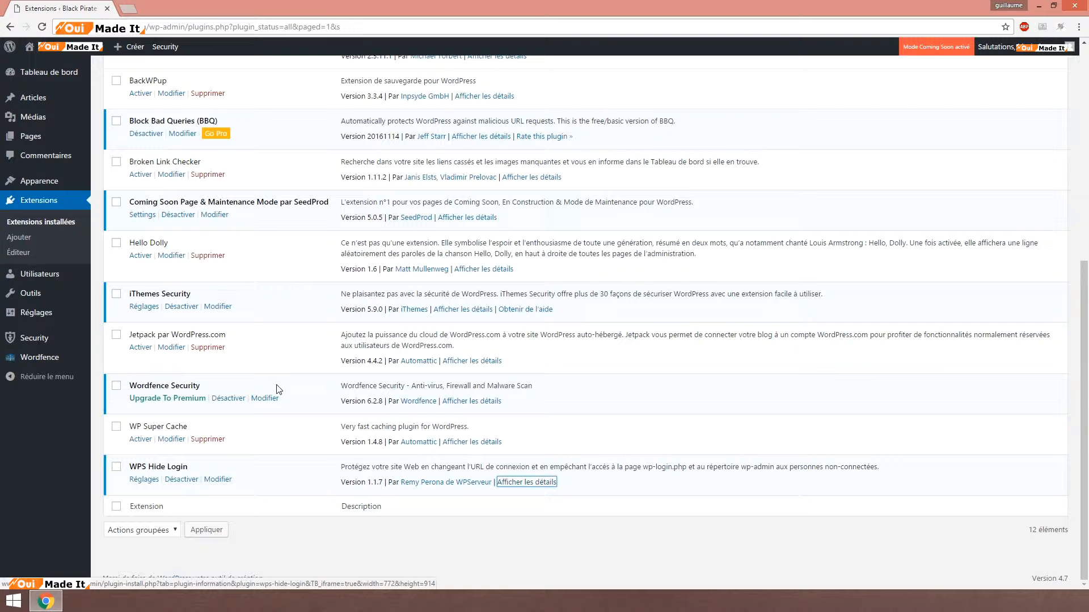
# - Open the BackWPup plugin's details, read through its description, and close them
pyautogui.scroll(4, 297, 369)
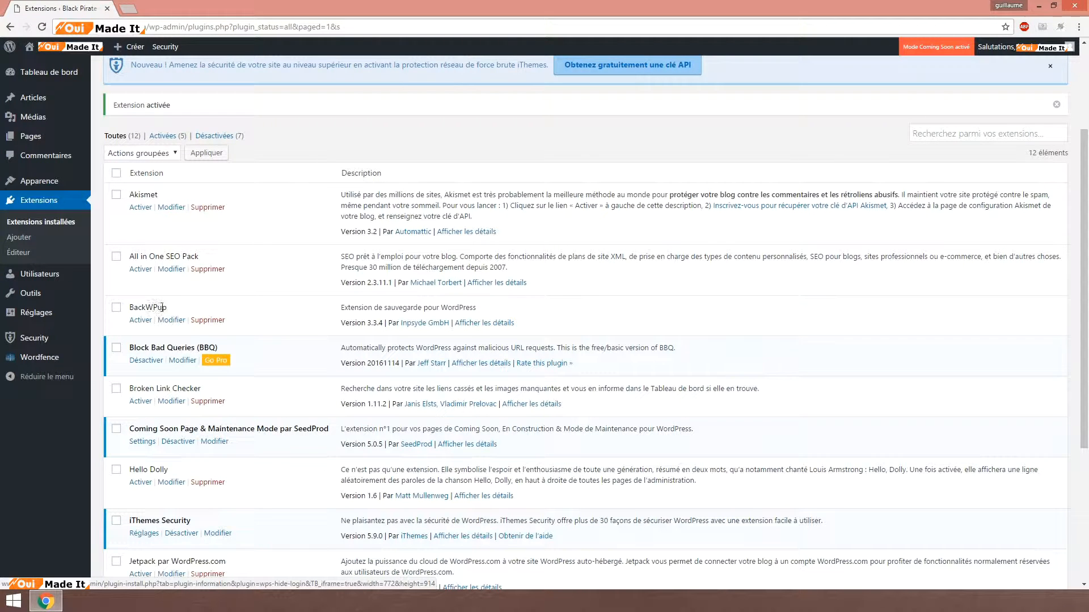
pyautogui.click(482, 323)
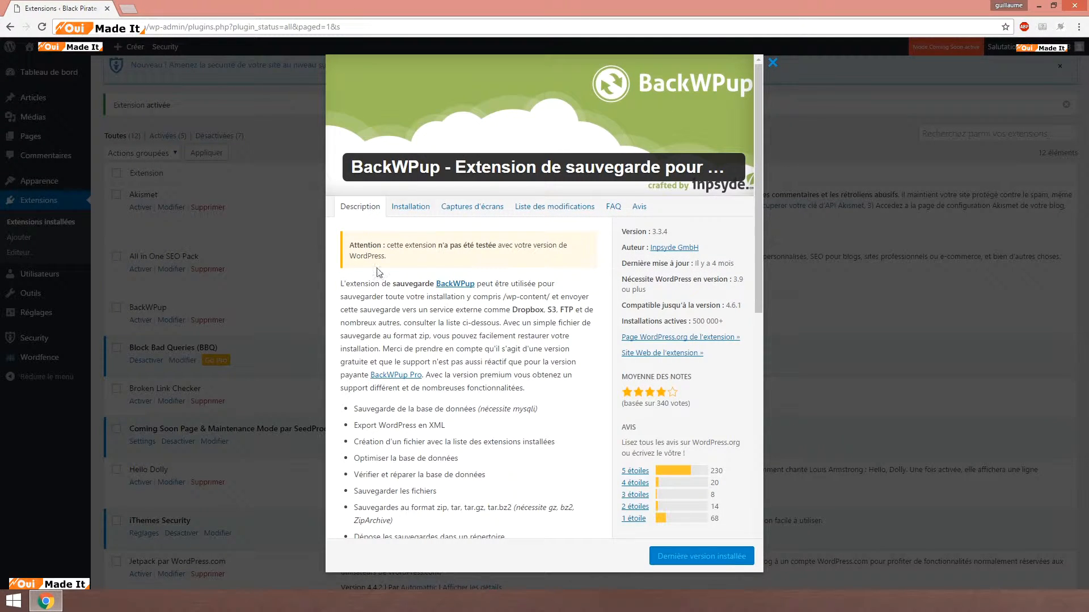
pyautogui.scroll(-3, 490, 297)
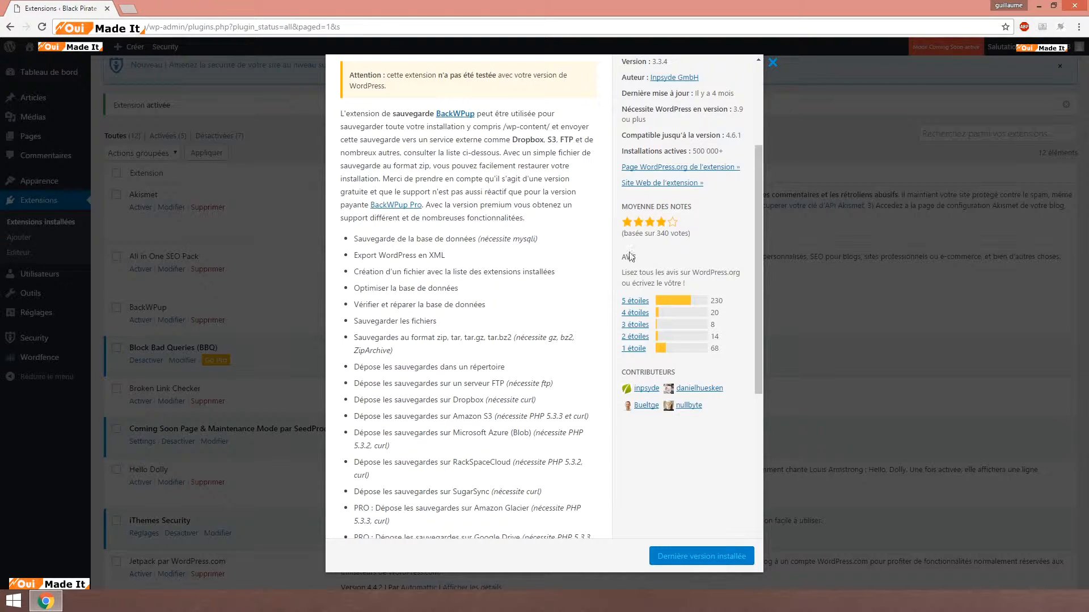
pyautogui.click(771, 61)
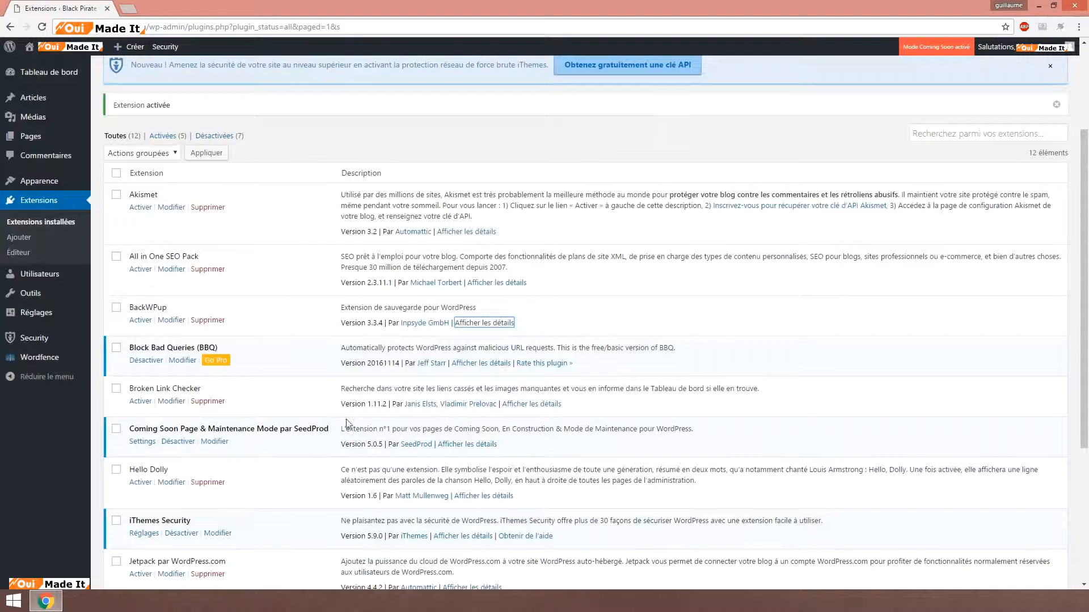
# - Activate the BackWPup plugin and look over its A propos, Sauvegardes and Tableau de bord pages
pyautogui.click(145, 324)
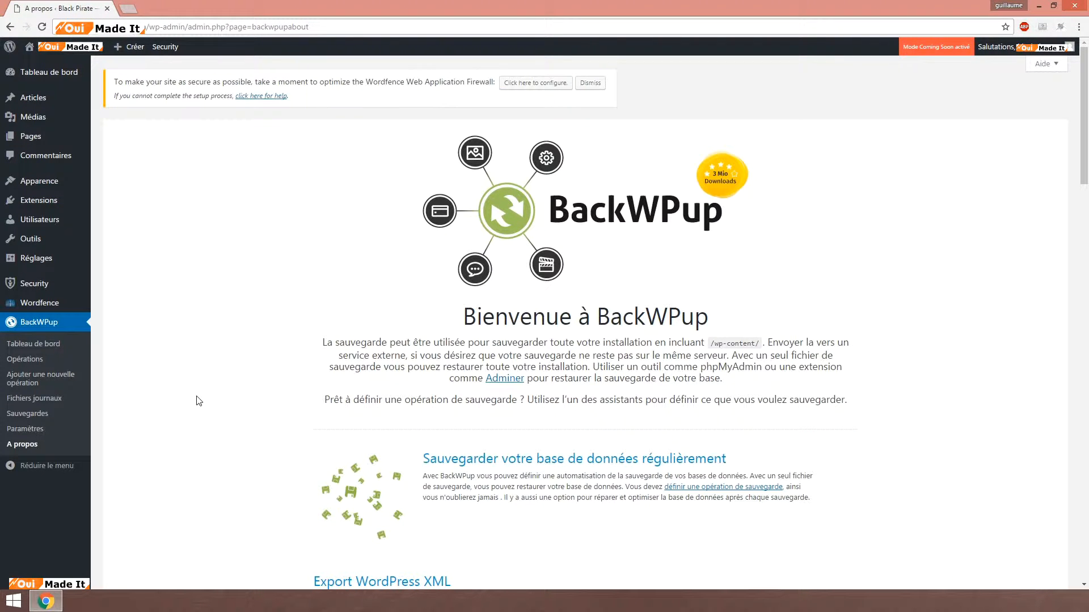
pyautogui.scroll(-2, 199, 401)
pyautogui.scroll(-3, 207, 357)
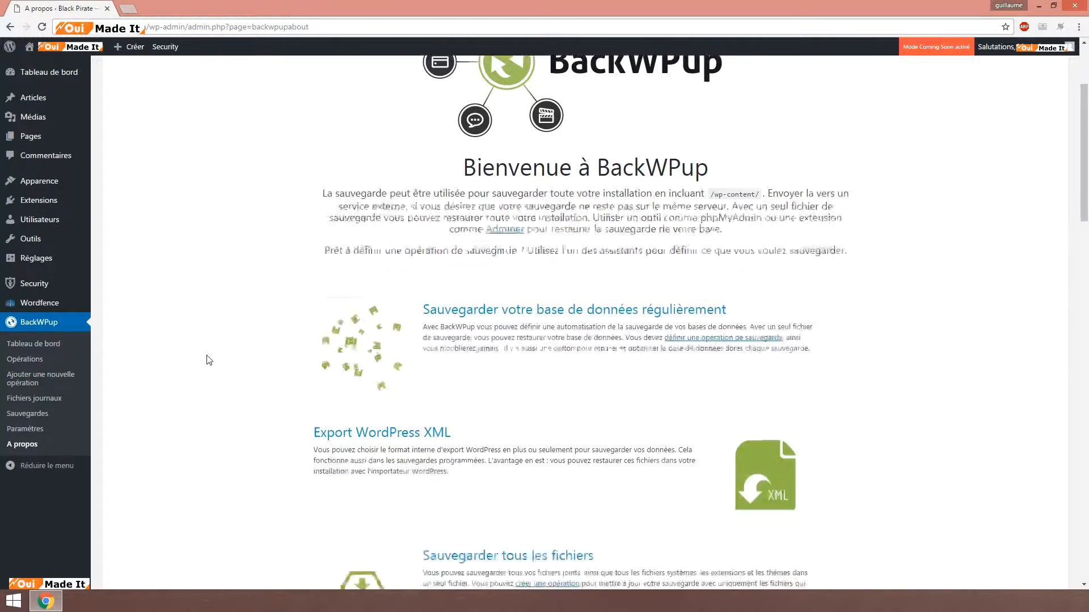
pyautogui.scroll(-4, 209, 448)
pyautogui.scroll(6, 182, 425)
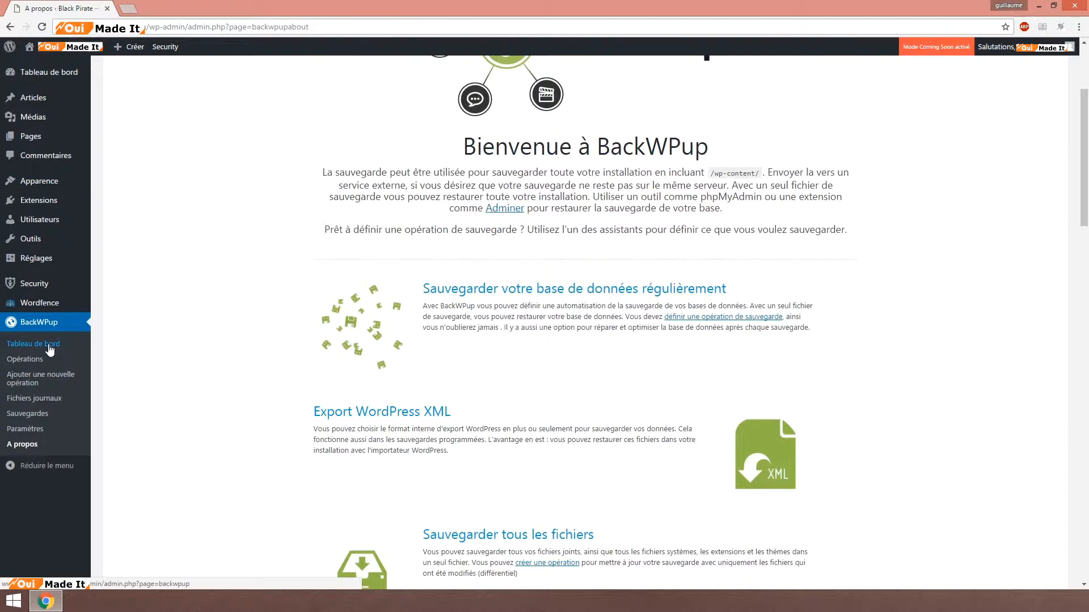
pyautogui.click(49, 414)
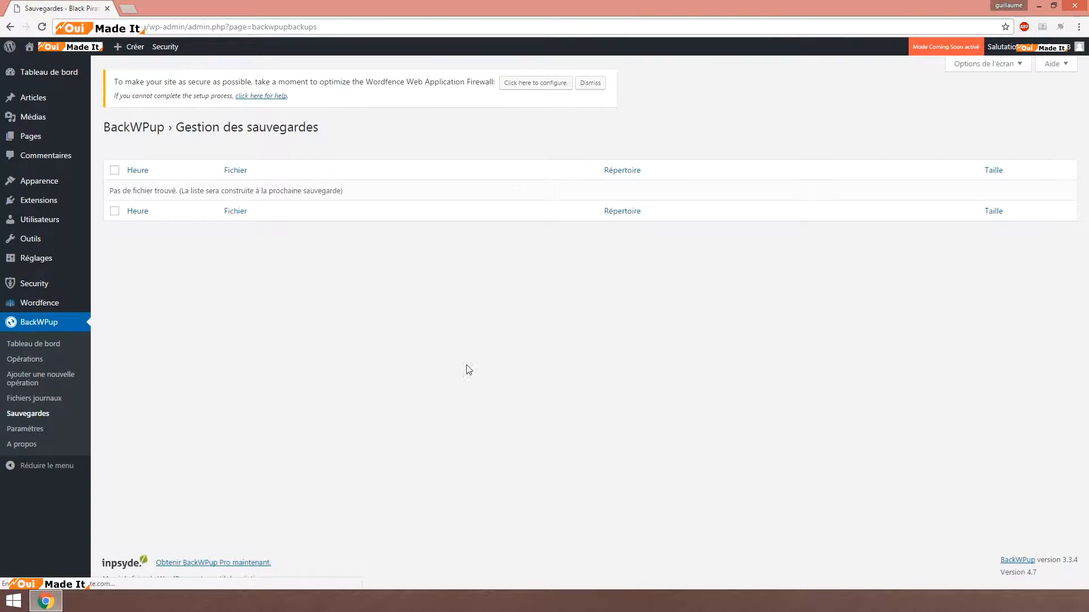
pyautogui.click(47, 348)
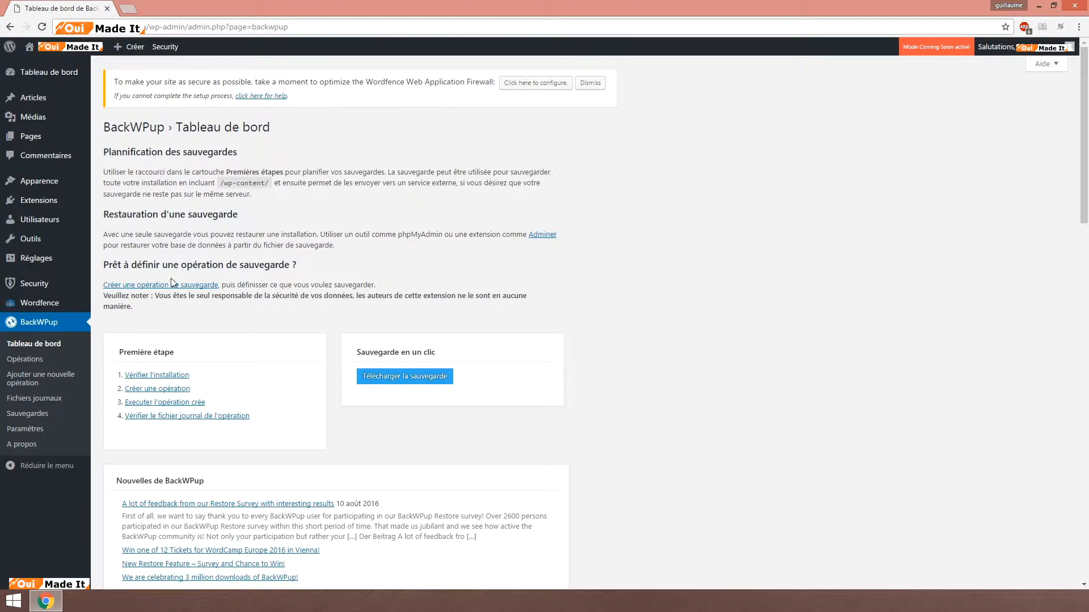
# - Return to the installed plugins, read through the All in One SEO Pack description, and close its details
pyautogui.moveTo(35, 203)
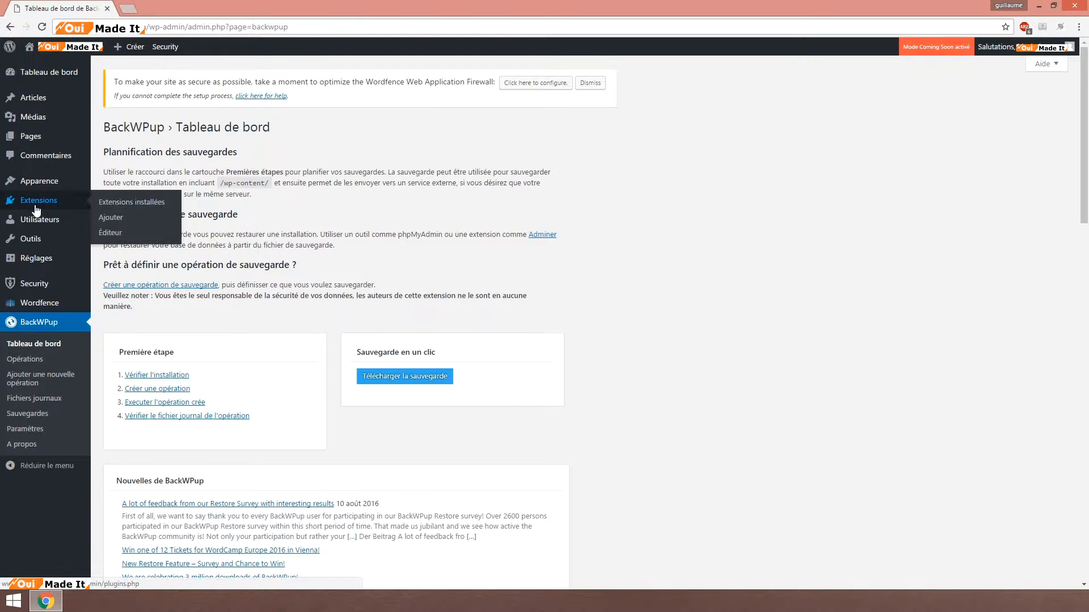
pyautogui.click(139, 205)
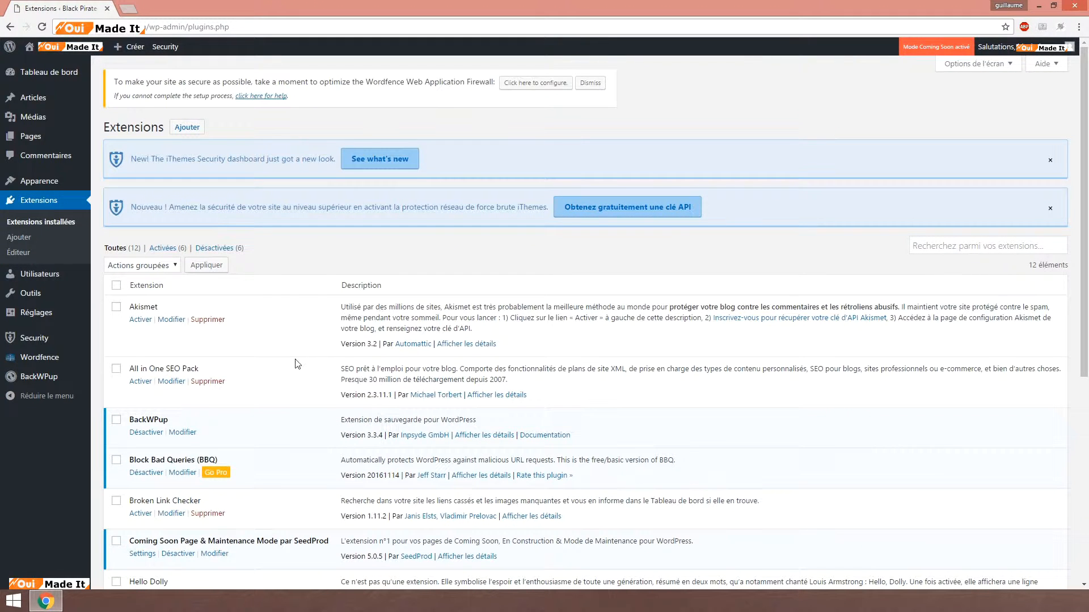
pyautogui.scroll(-3, 296, 362)
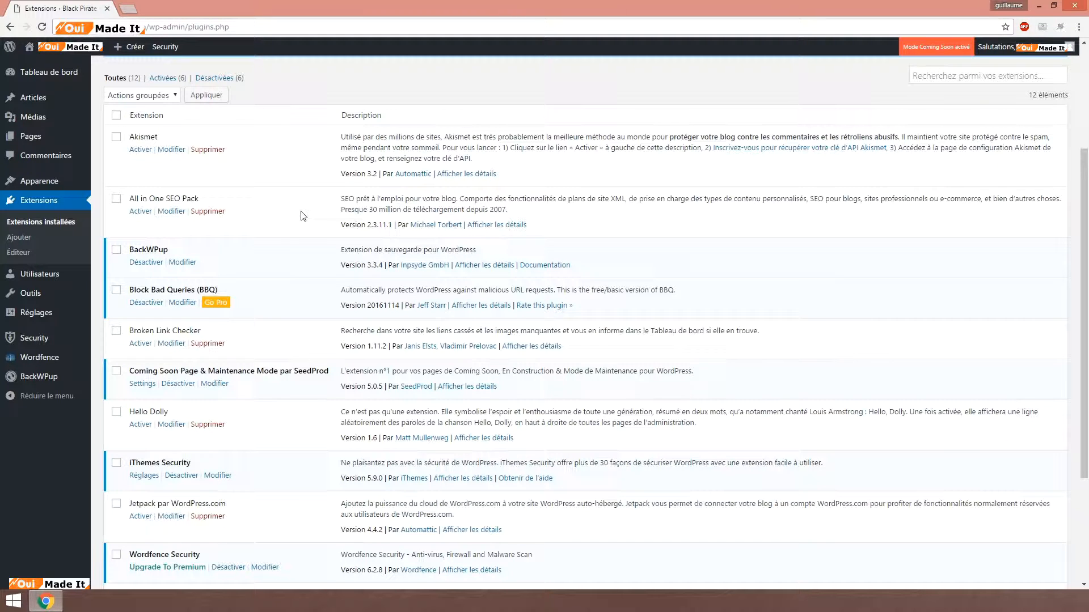
pyautogui.click(477, 226)
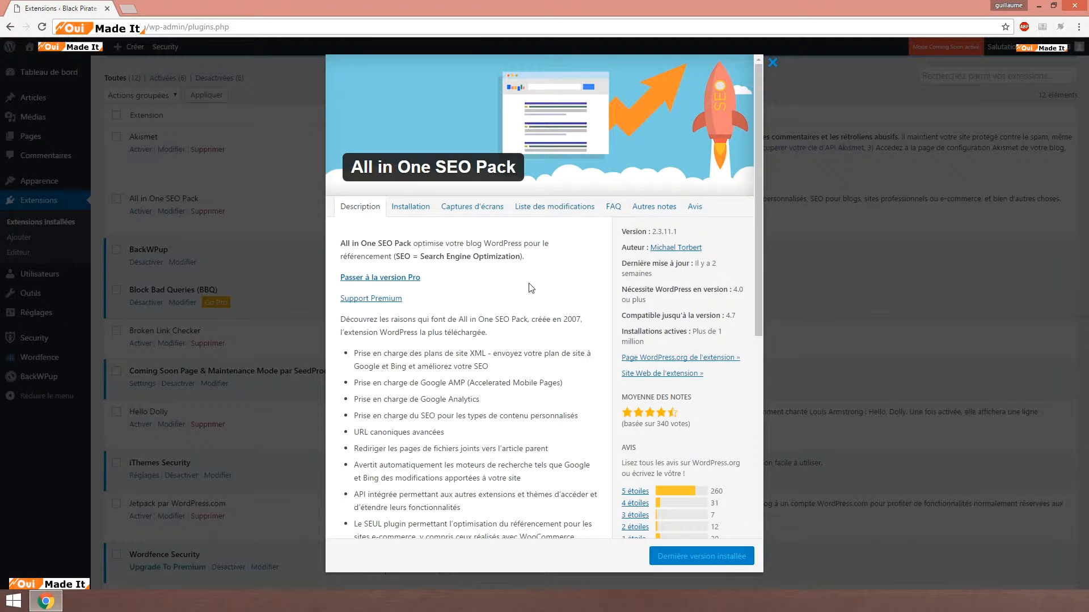
pyautogui.scroll(-8, 479, 300)
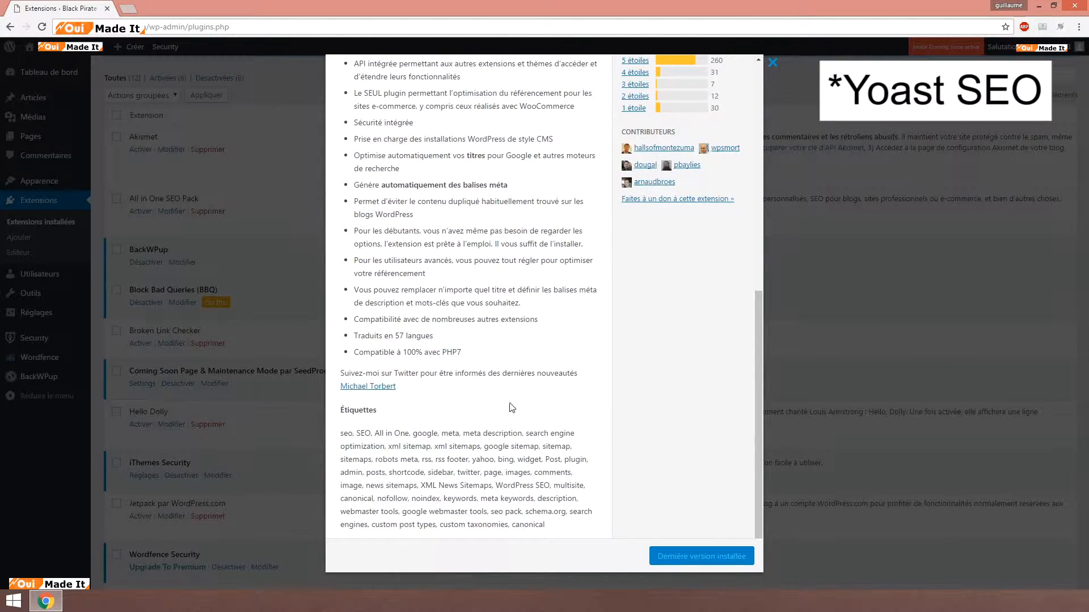
pyautogui.scroll(10, 511, 402)
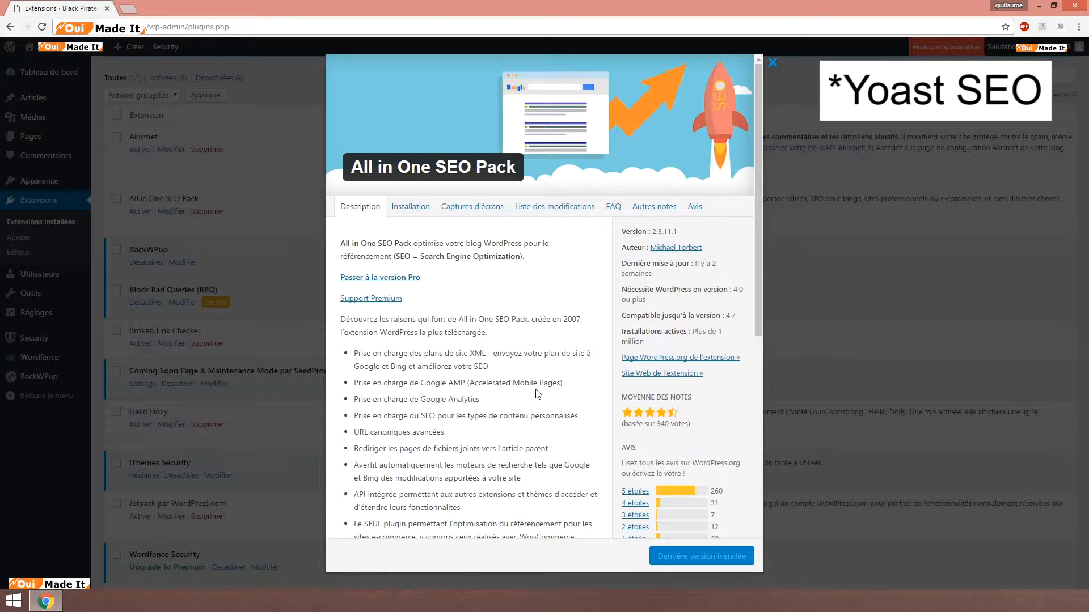
pyautogui.scroll(-6, 511, 409)
pyautogui.scroll(-2, 493, 431)
pyautogui.scroll(8, 494, 448)
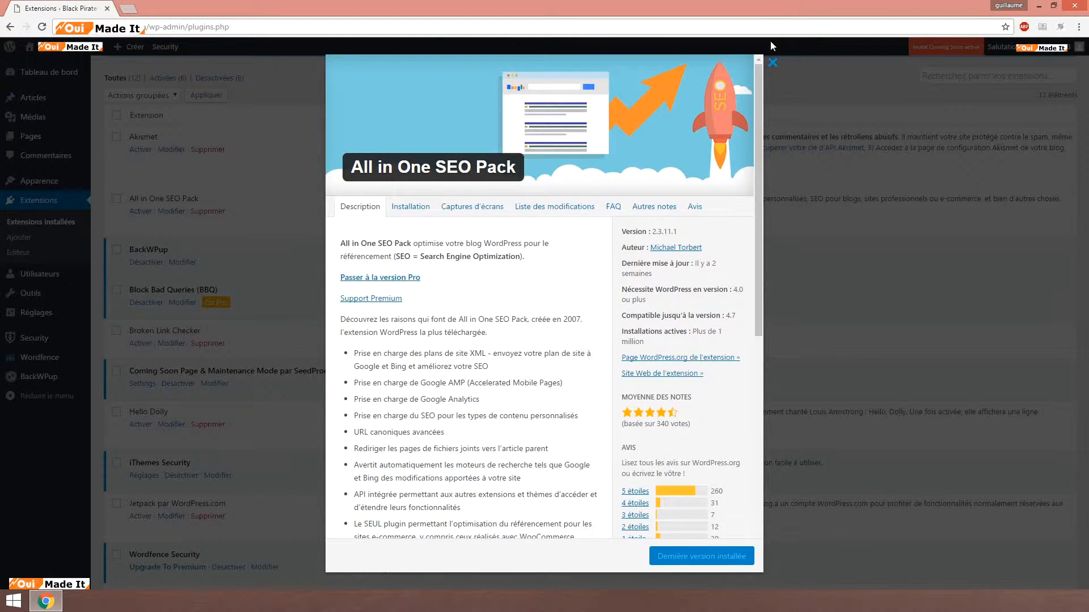
pyautogui.click(773, 64)
# - Activate All in One SEO Pack, open its beginner's guide from the welcome page, and return to the WordPress tab
pyautogui.click(140, 211)
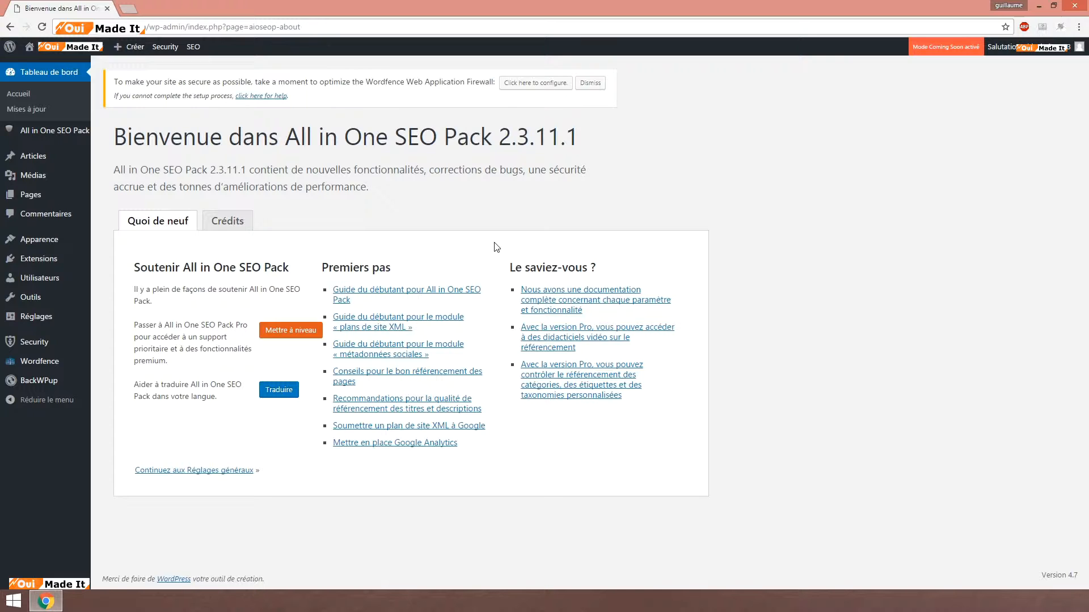
pyautogui.moveTo(51, 136)
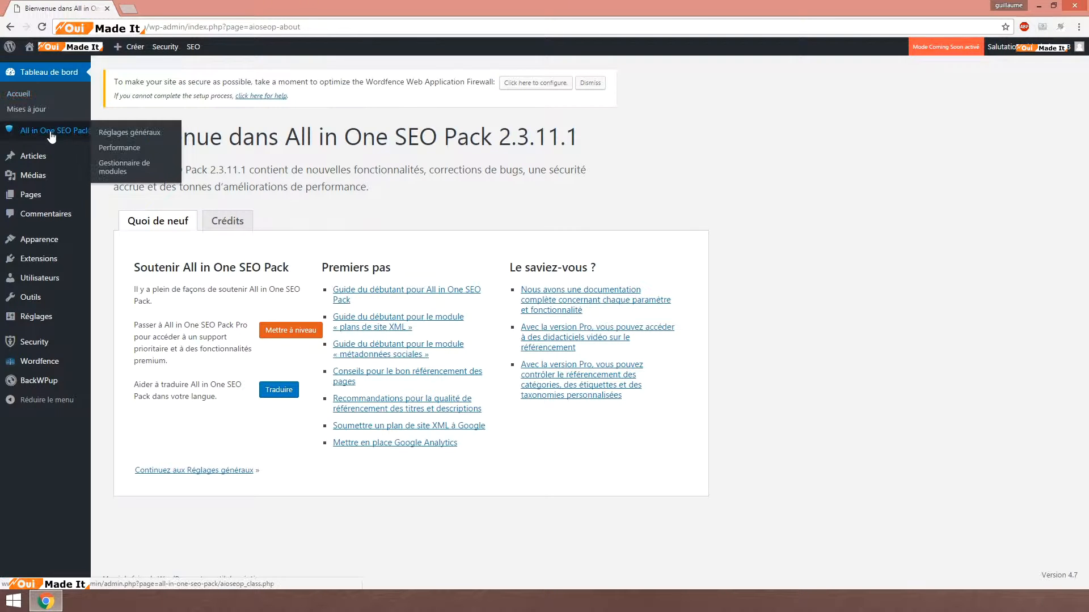
pyautogui.click(158, 131)
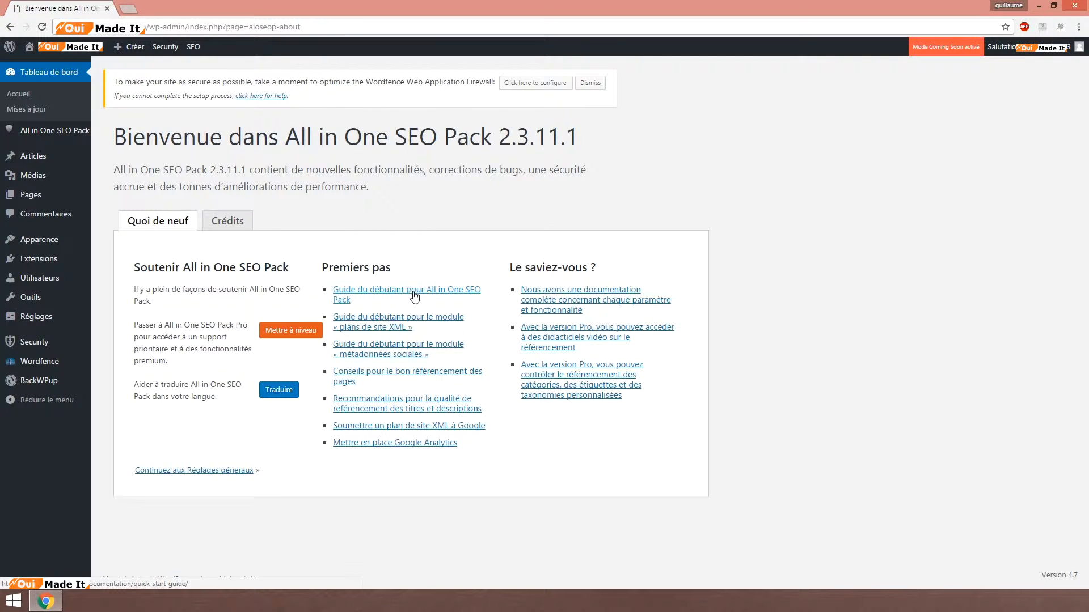
pyautogui.click(460, 299)
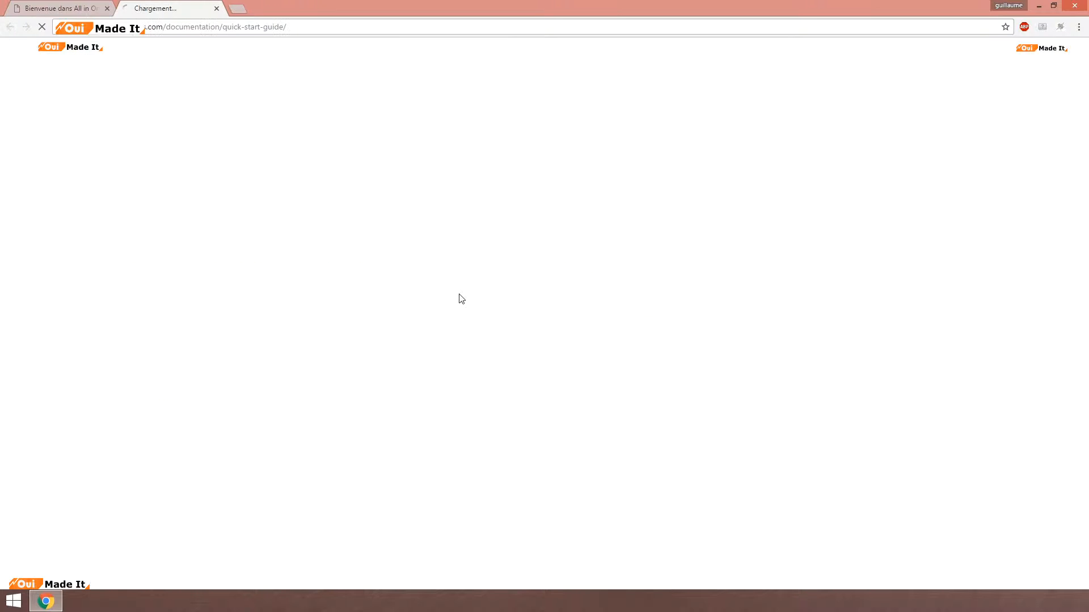
pyautogui.click(78, 9)
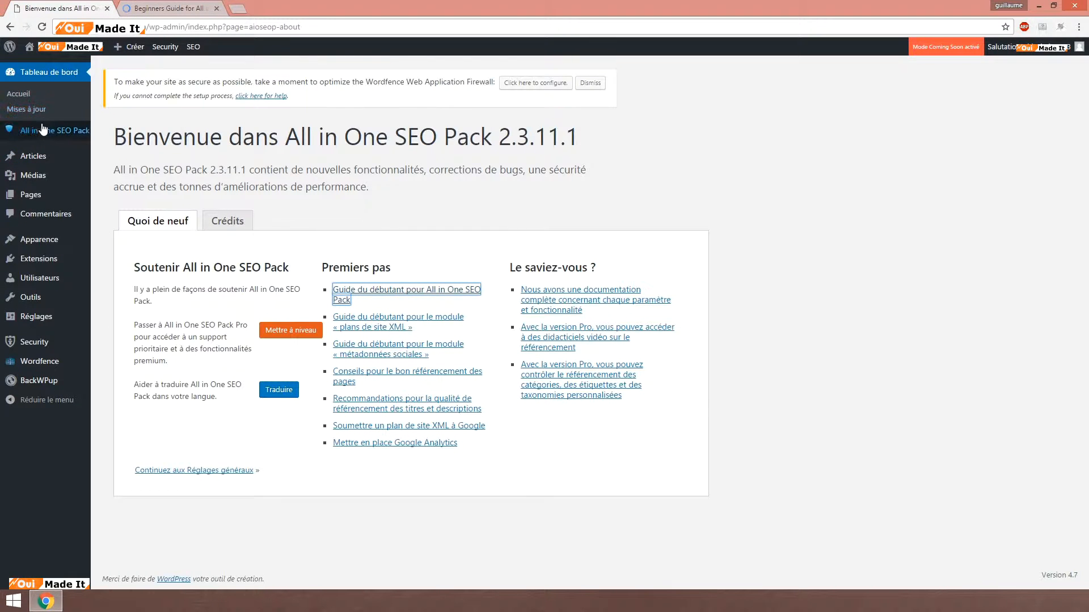
# - Look through All in One SEO Pack's general settings and open its Performance page
pyautogui.click(131, 136)
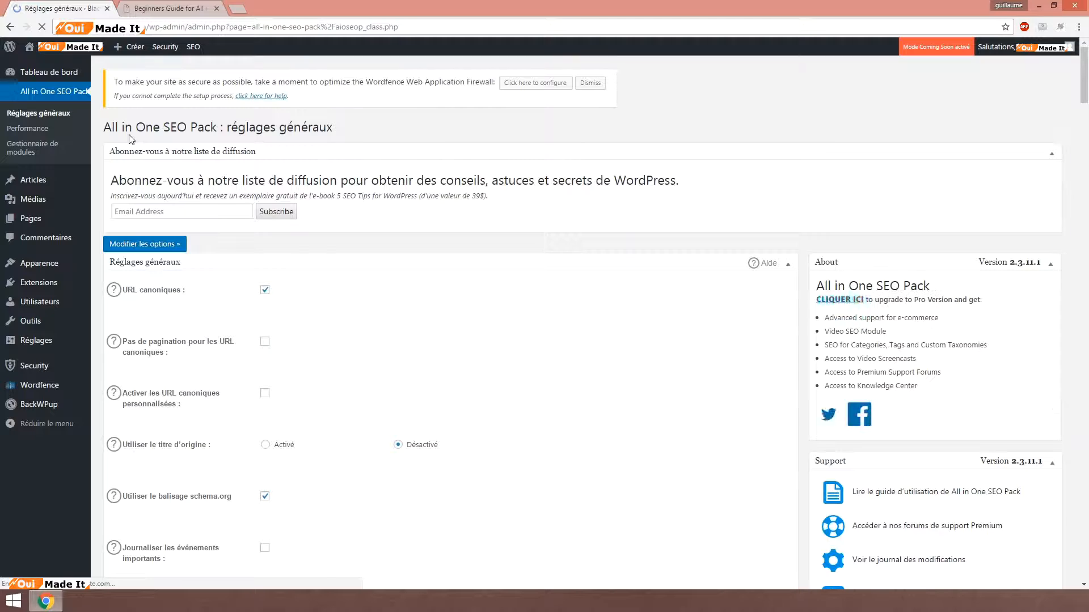
pyautogui.scroll(-9, 294, 340)
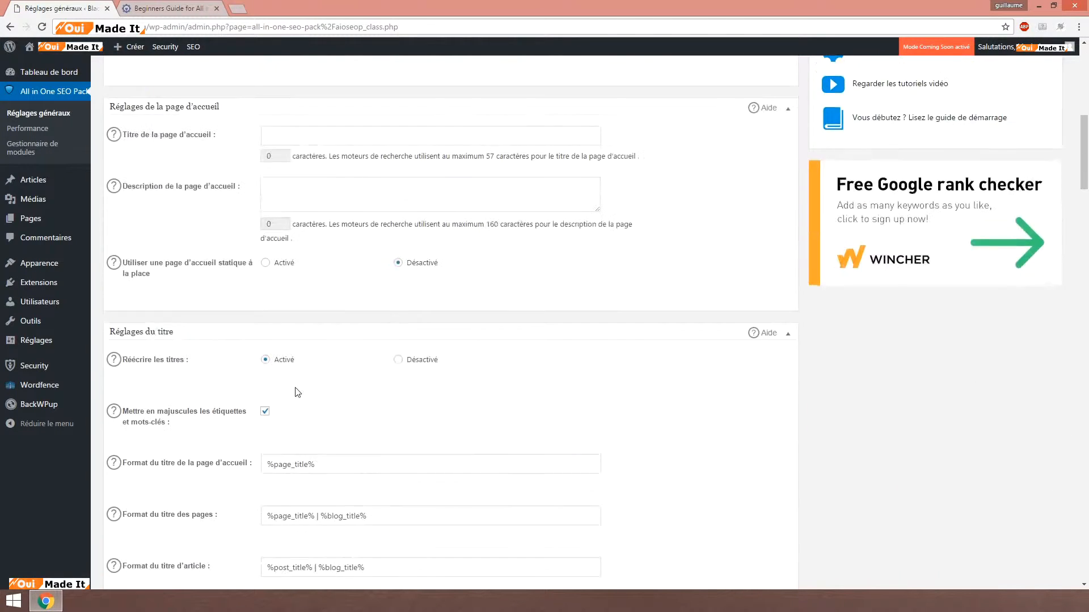
pyautogui.scroll(-20, 295, 392)
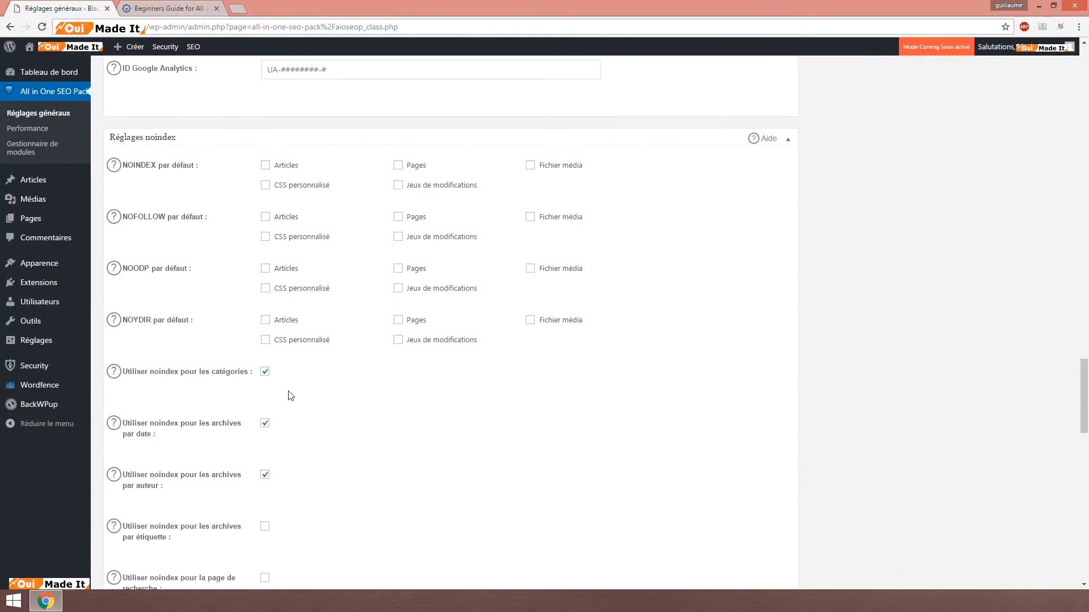
pyautogui.scroll(-20, 290, 395)
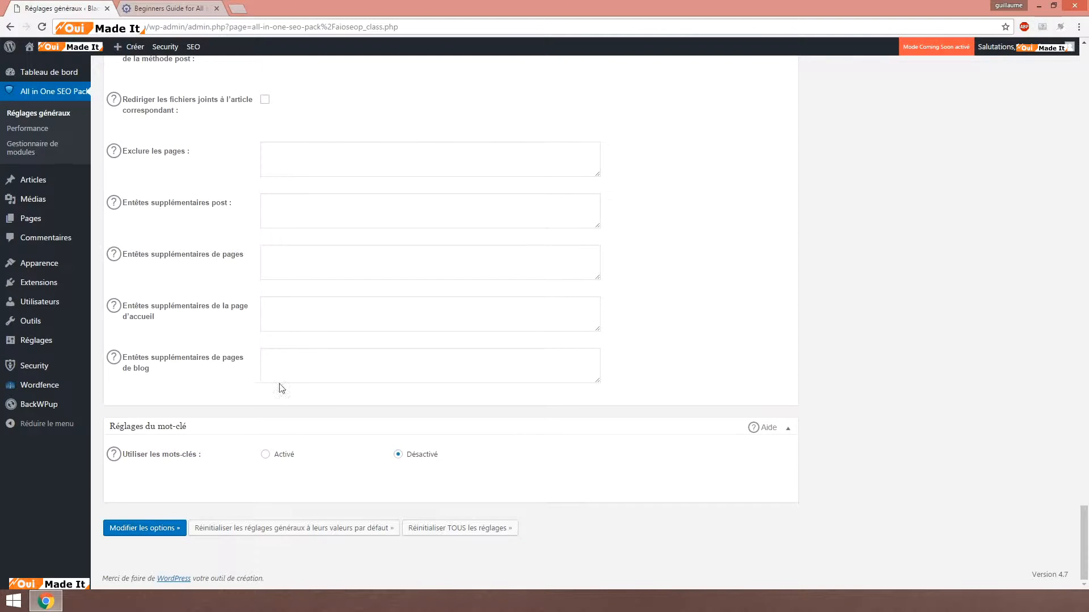
pyautogui.scroll(15, 282, 388)
pyautogui.click(34, 130)
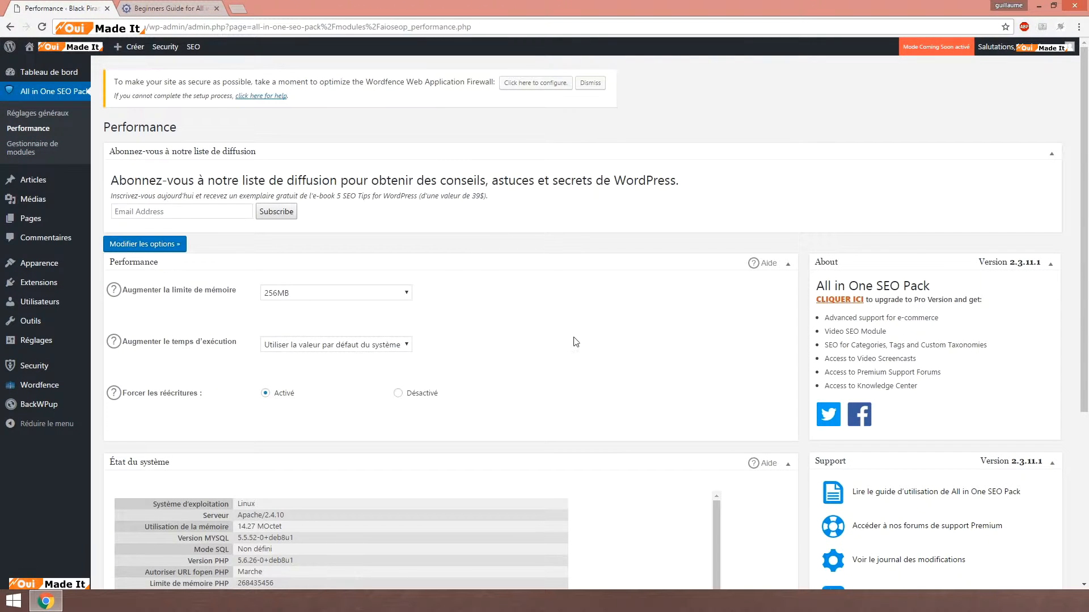
# - Look through All in One SEO Pack's Performance page, including the system status, and the modules in its Gestionnaire de modules
pyautogui.scroll(-10, 576, 342)
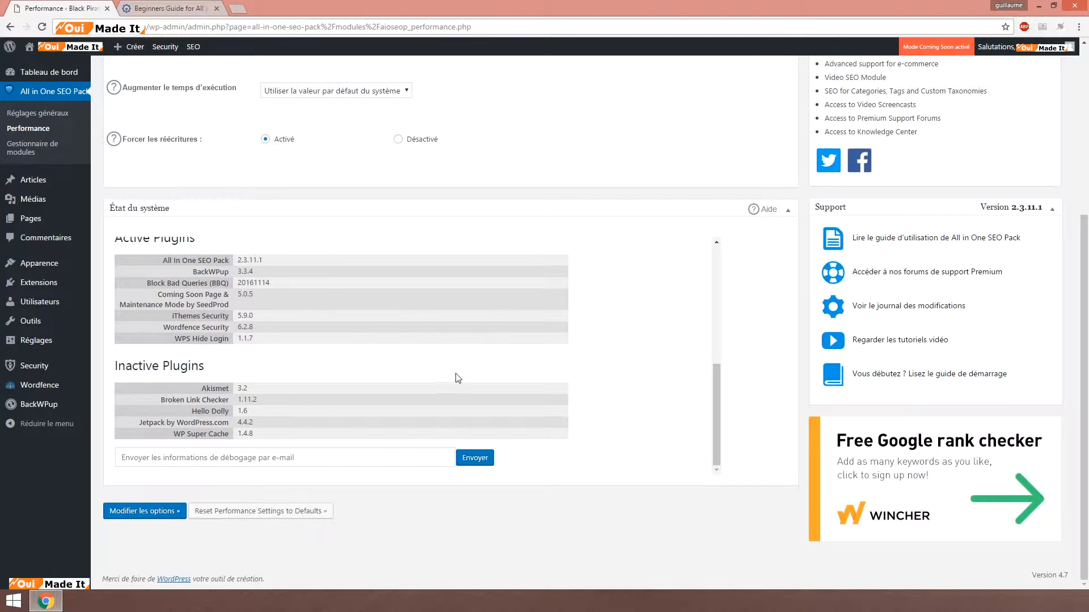
pyautogui.scroll(11, 458, 378)
pyautogui.click(48, 148)
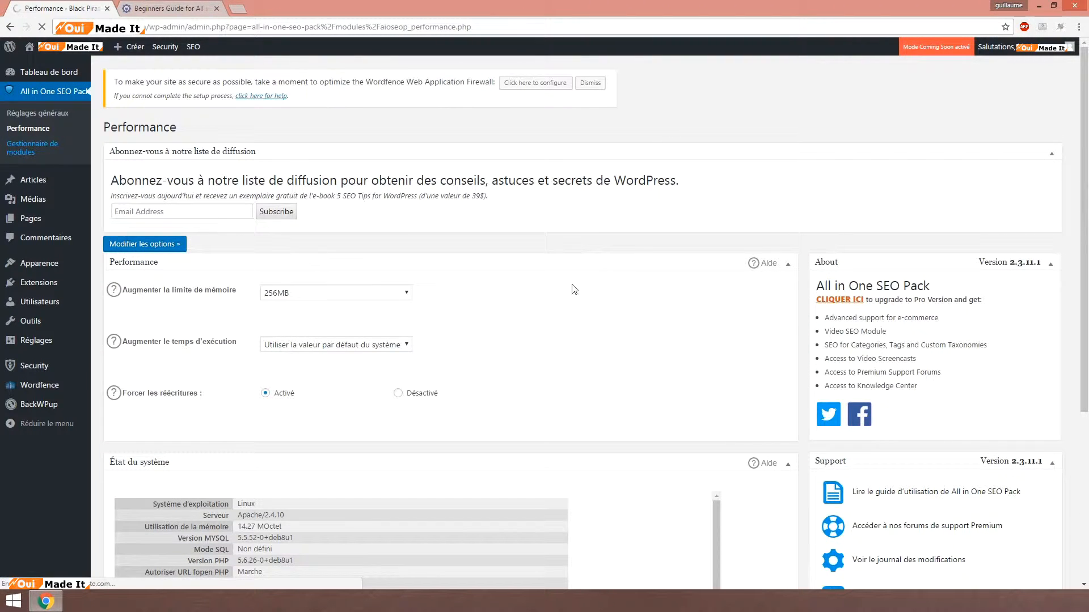
pyautogui.scroll(-3, 357, 220)
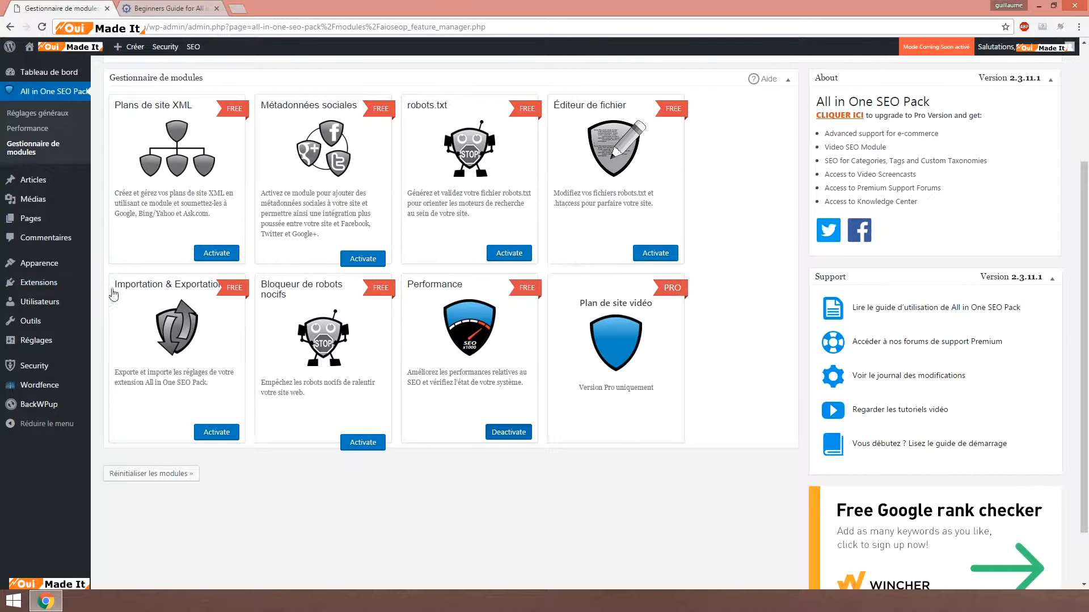
# - Return to the installed plugins and read through the Broken Link Checker description
pyautogui.moveTo(60, 284)
pyautogui.click(143, 286)
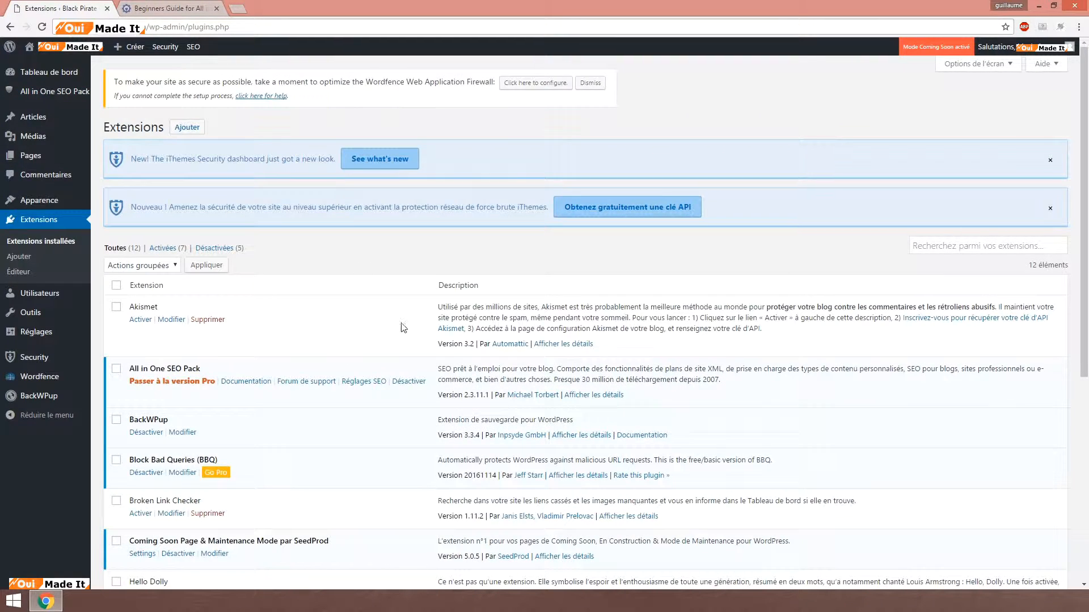
pyautogui.scroll(-3, 424, 330)
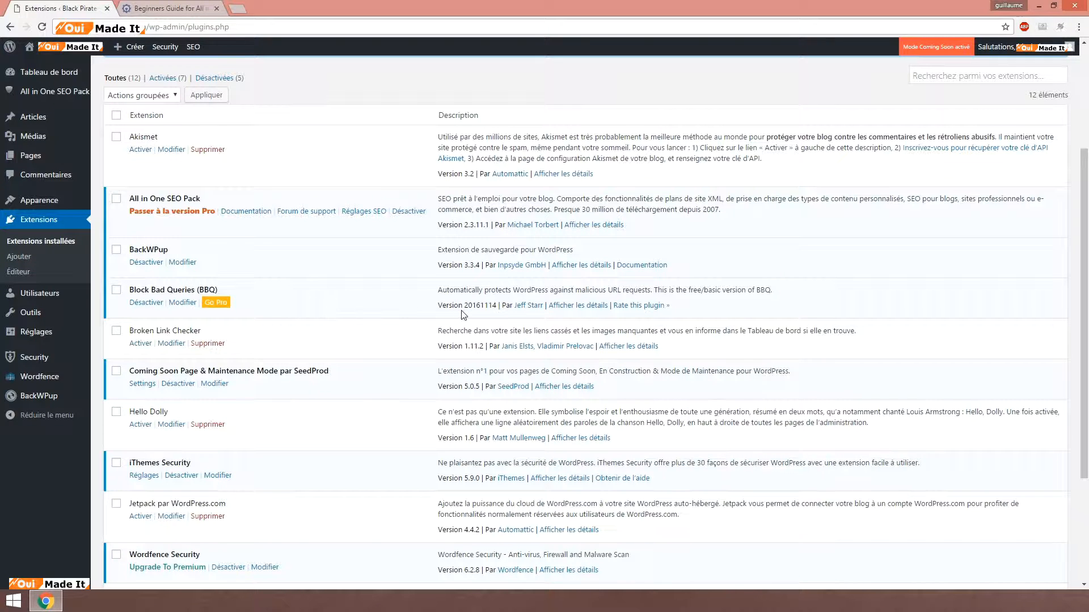
pyautogui.scroll(-1, 462, 311)
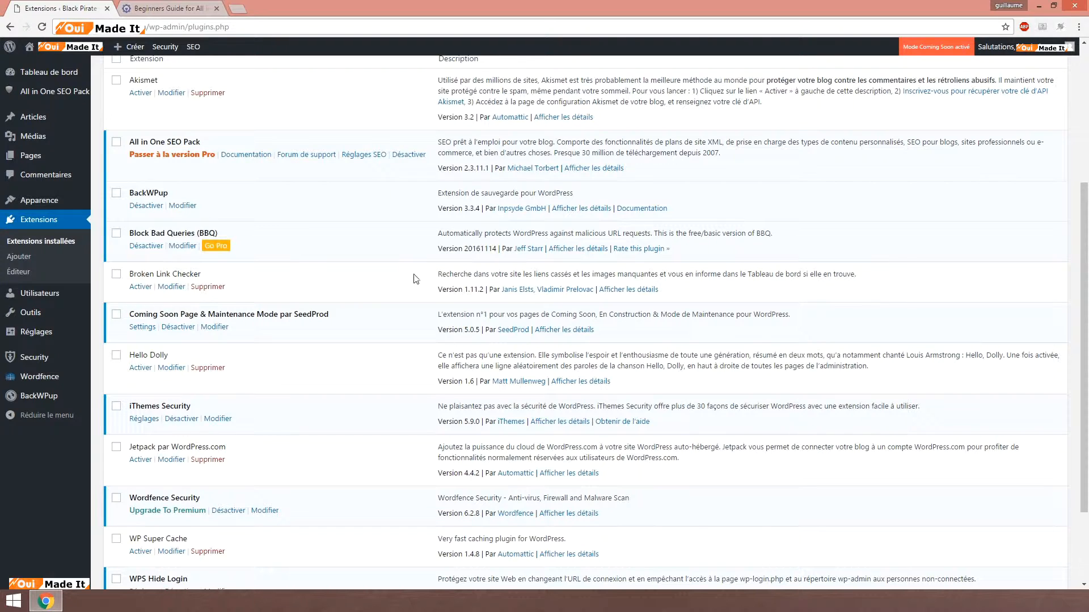
pyautogui.click(630, 289)
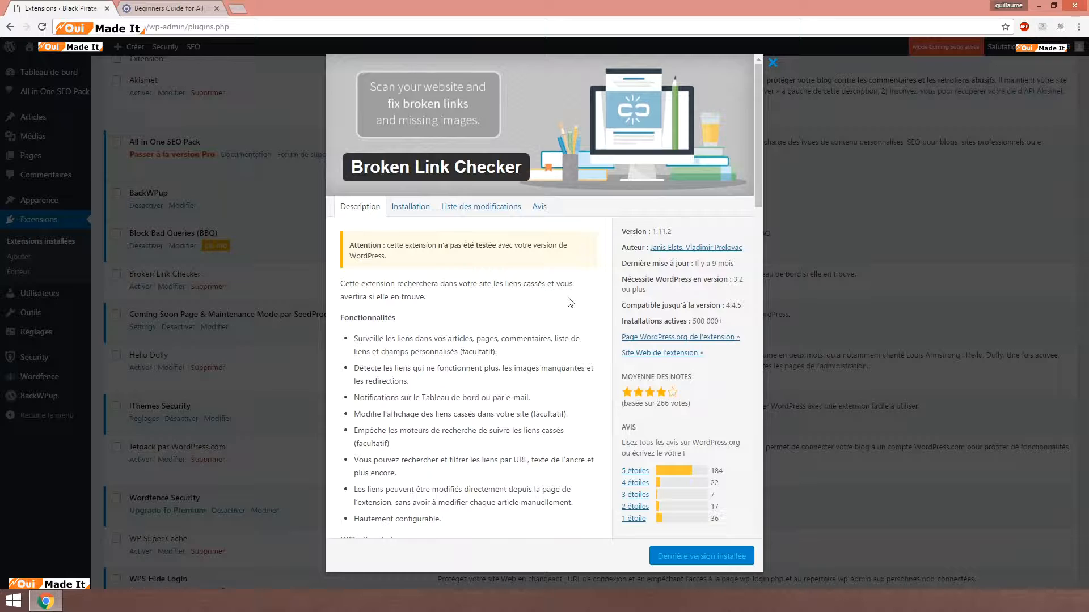
pyautogui.scroll(-4, 543, 327)
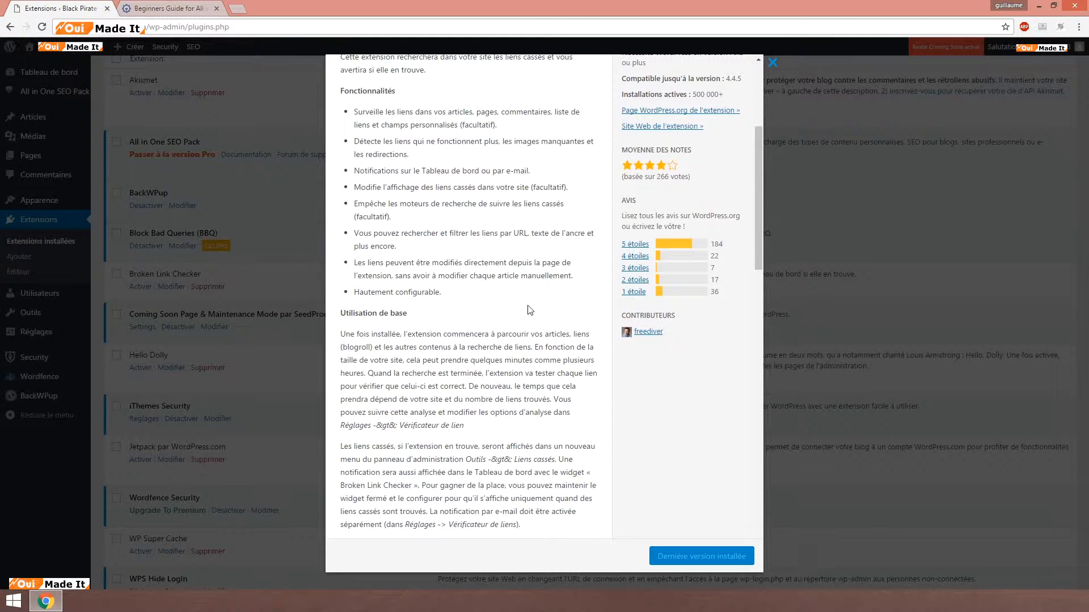
pyautogui.scroll(-3, 527, 306)
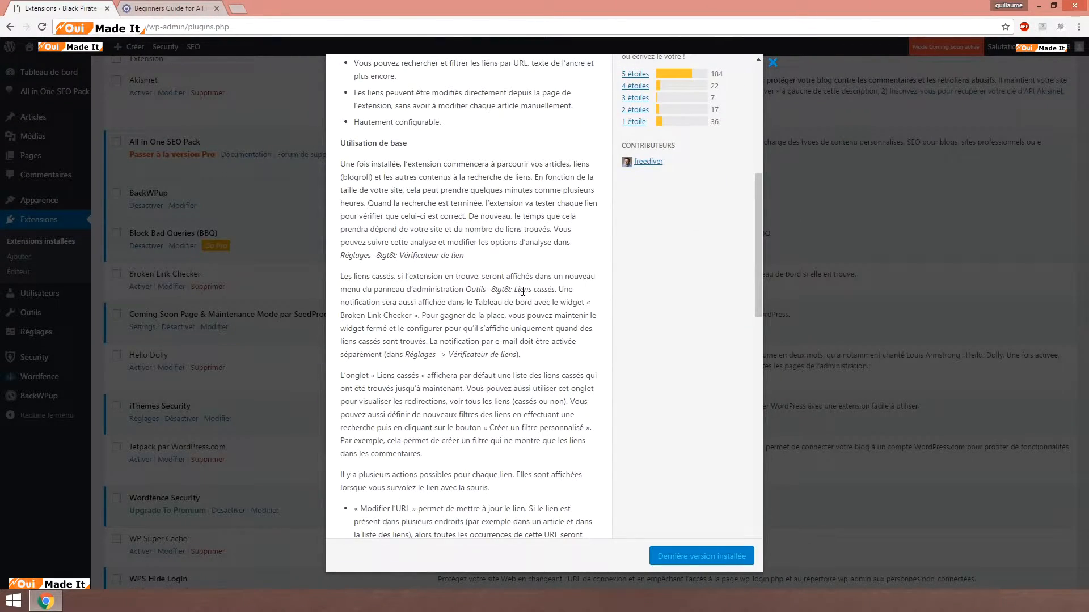
pyautogui.scroll(-10, 523, 292)
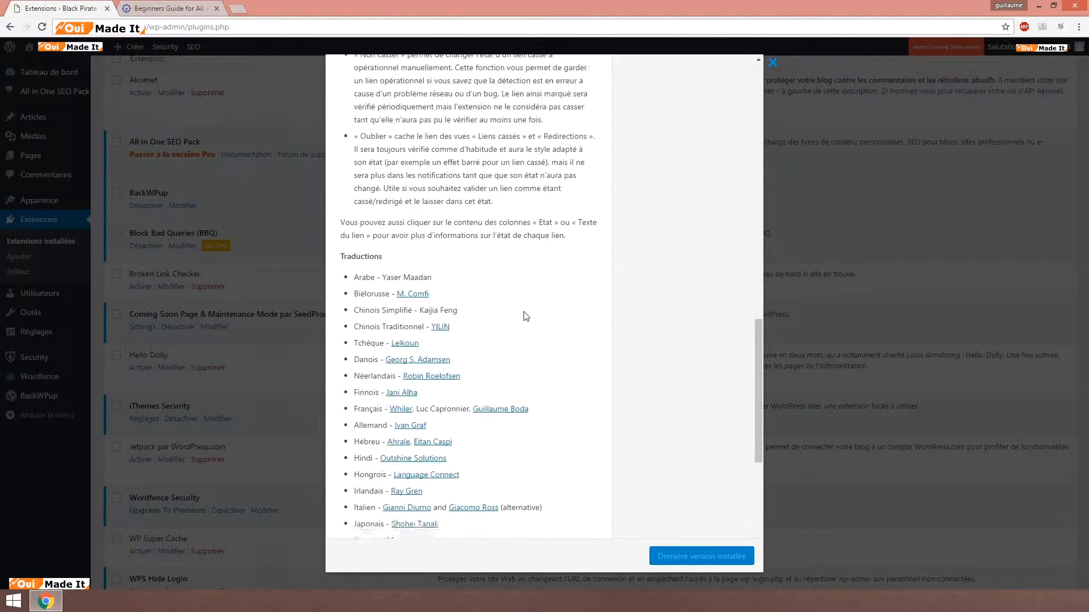
# - Close the Broken Link Checker details and activate the plugin
pyautogui.scroll(15, 527, 352)
pyautogui.scroll(7, 528, 379)
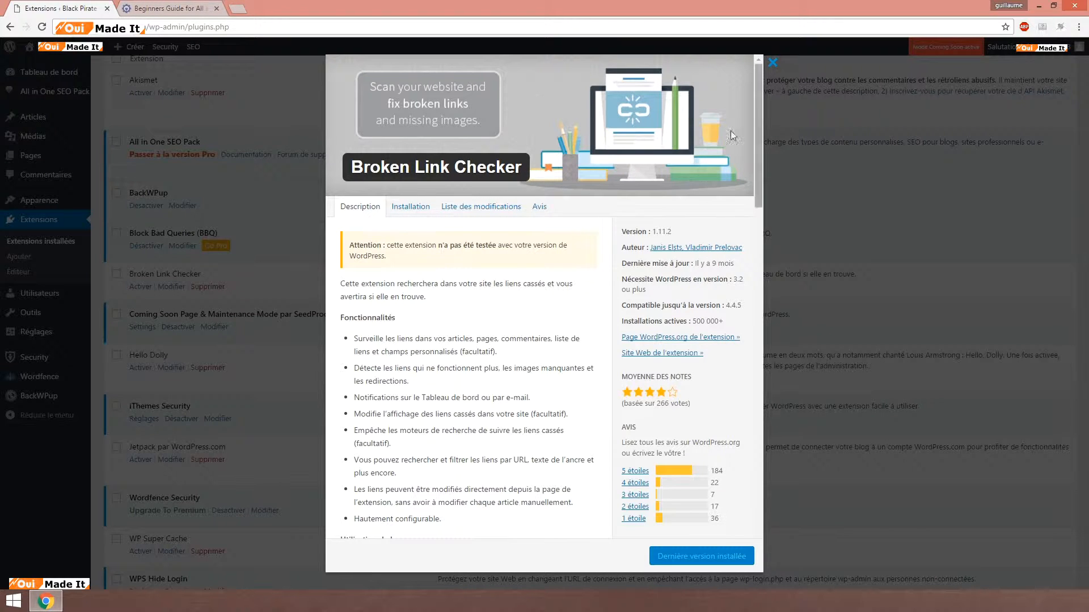
pyautogui.click(773, 62)
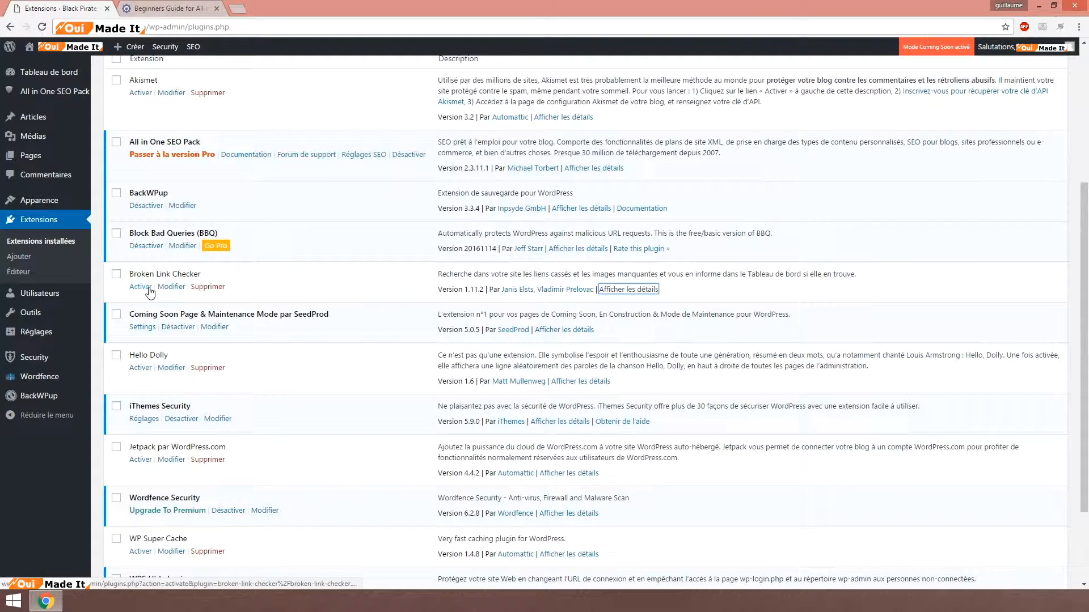
pyautogui.click(147, 288)
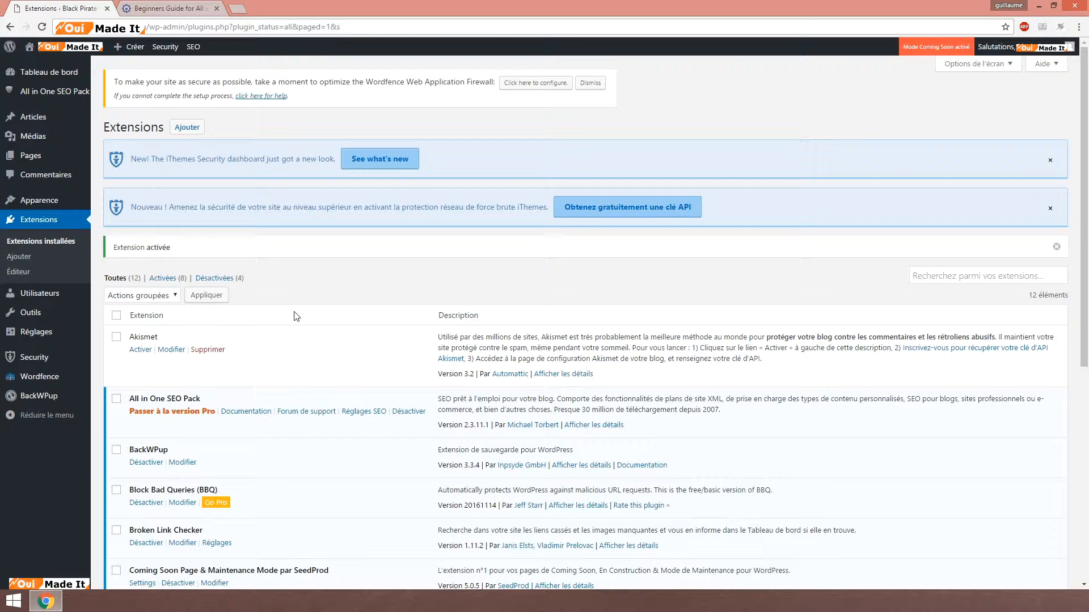
# - Read the WP Super Cache description, close its details, and activate the plugin
pyautogui.scroll(-4, 331, 335)
pyautogui.scroll(-3, 331, 335)
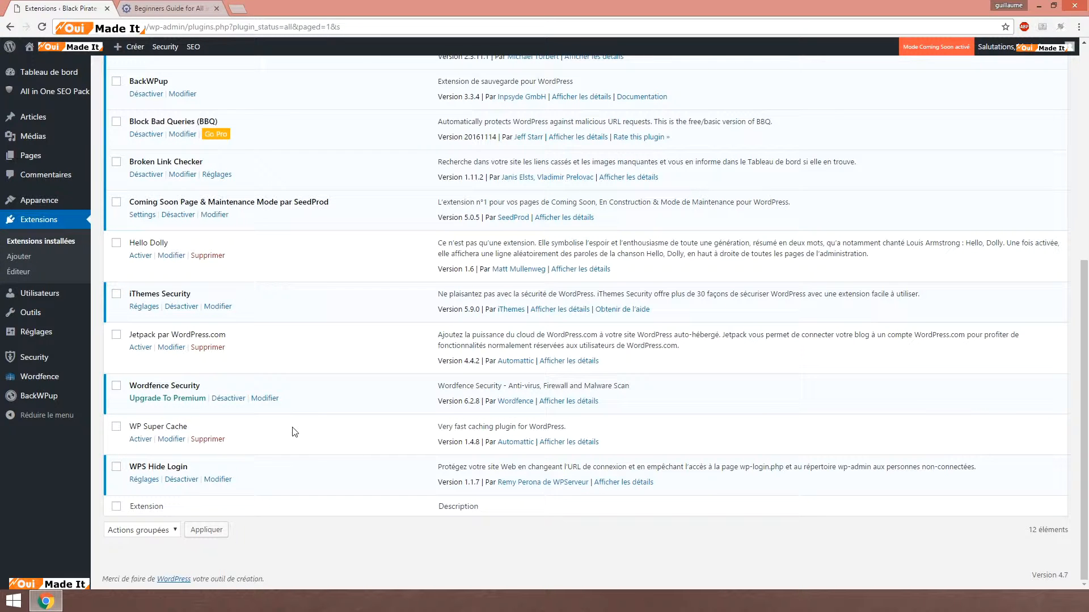
pyautogui.click(590, 449)
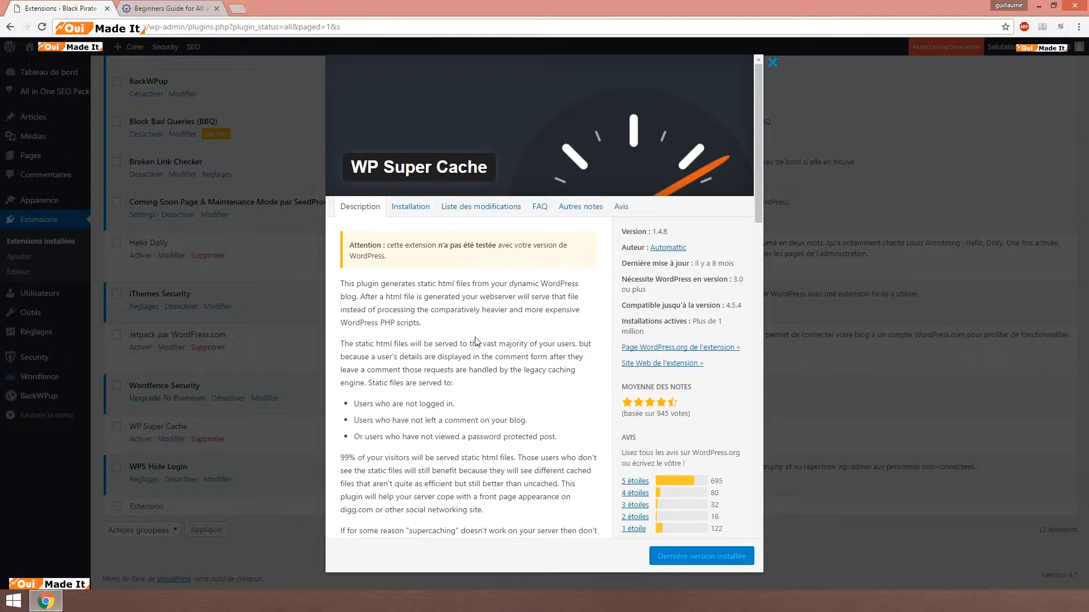
pyautogui.scroll(-7, 469, 340)
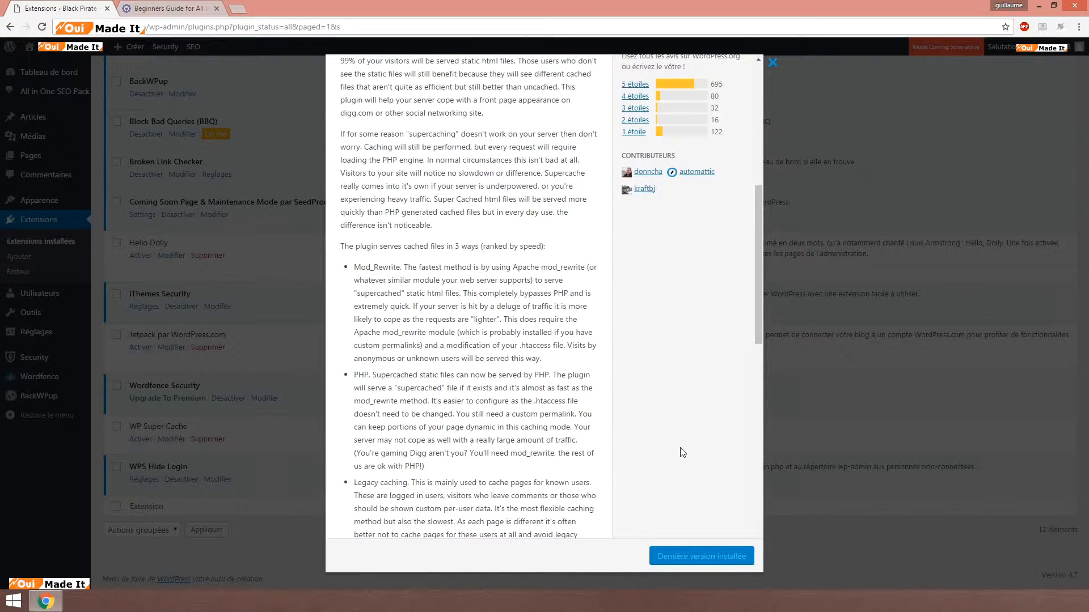
pyautogui.click(771, 62)
pyautogui.click(140, 440)
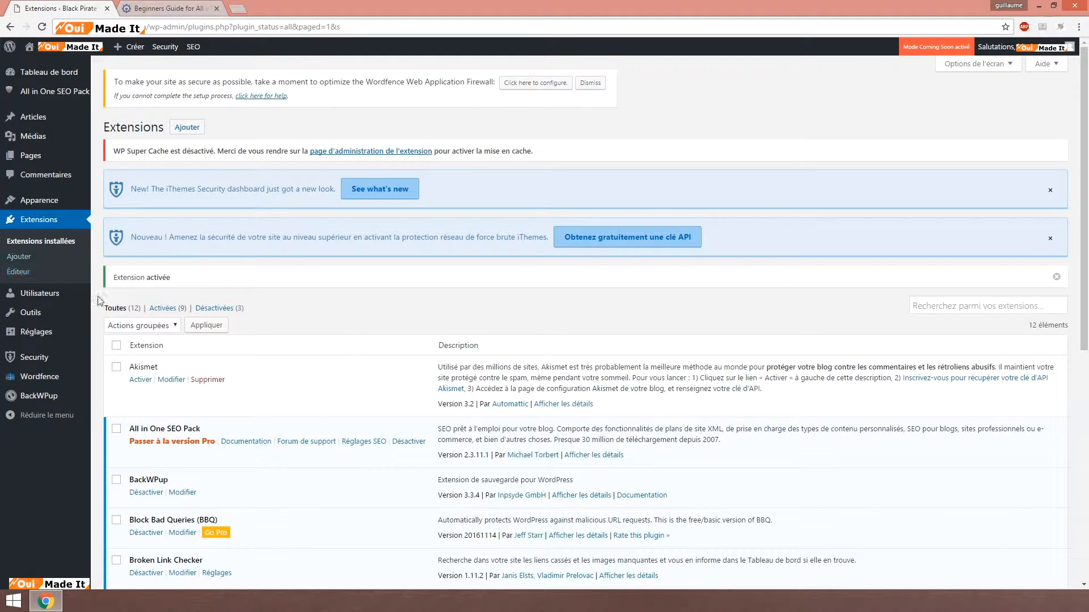
# - Look over the installed plugins, view the details of Coming Soon Page & Maintenance Mode par SeedProd, and close them
pyautogui.scroll(-5, 343, 365)
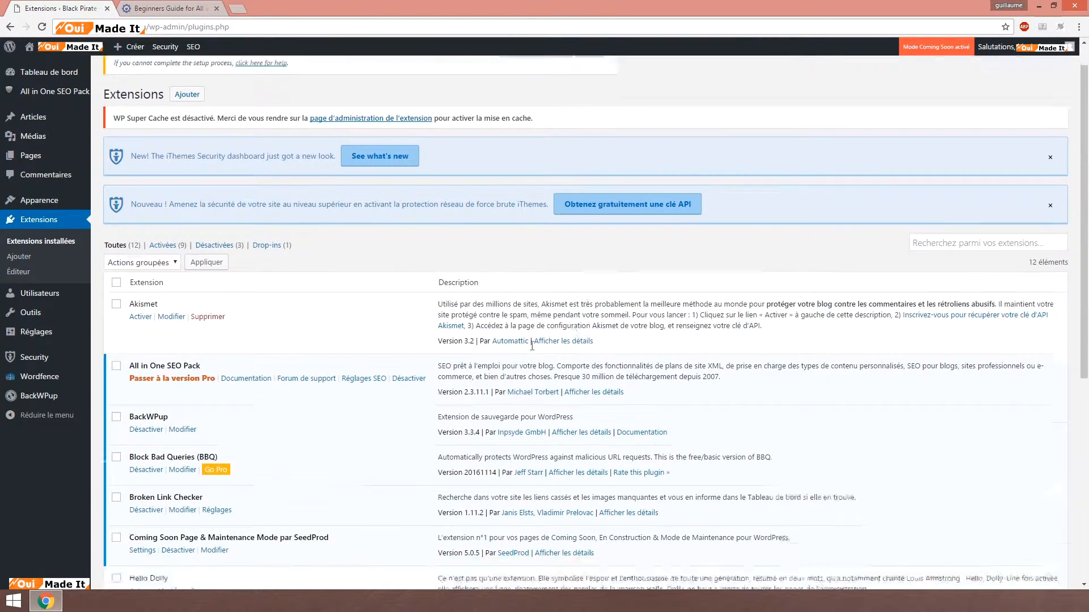
pyautogui.scroll(-2, 343, 365)
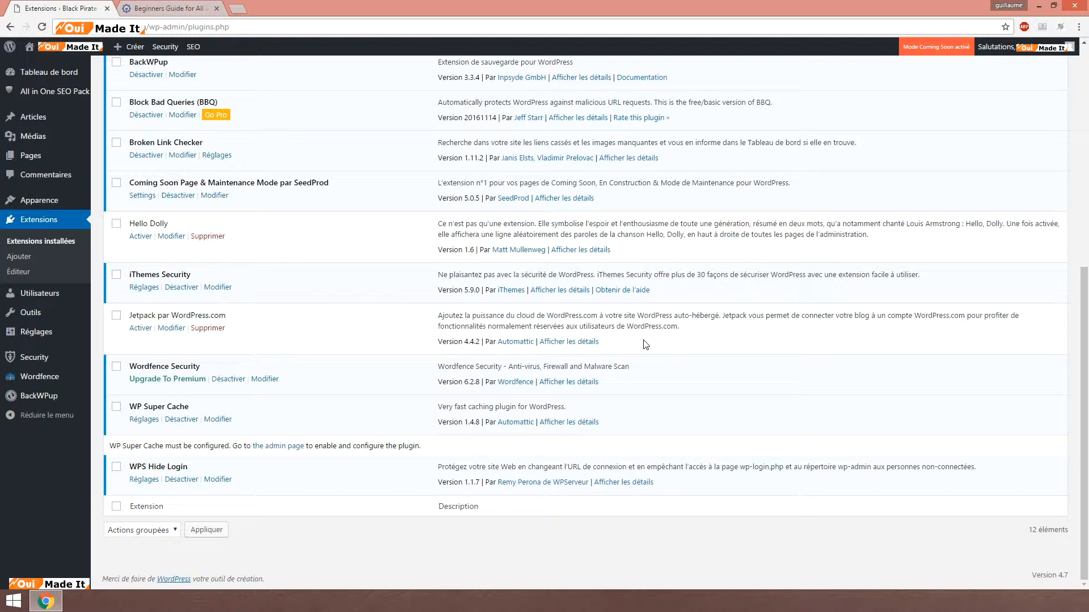
pyautogui.scroll(3, 320, 468)
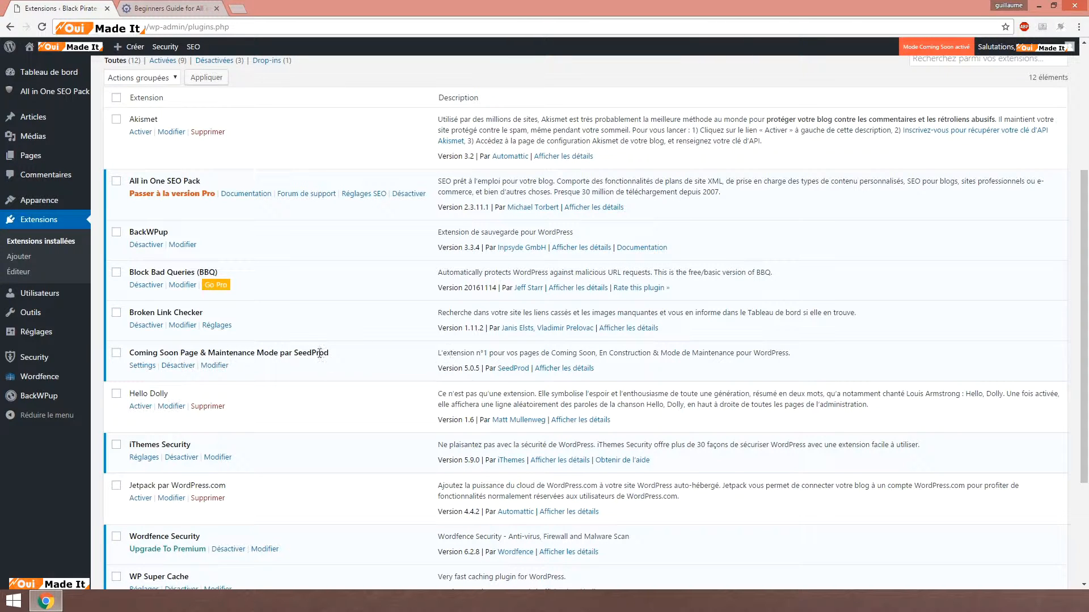
pyautogui.click(565, 369)
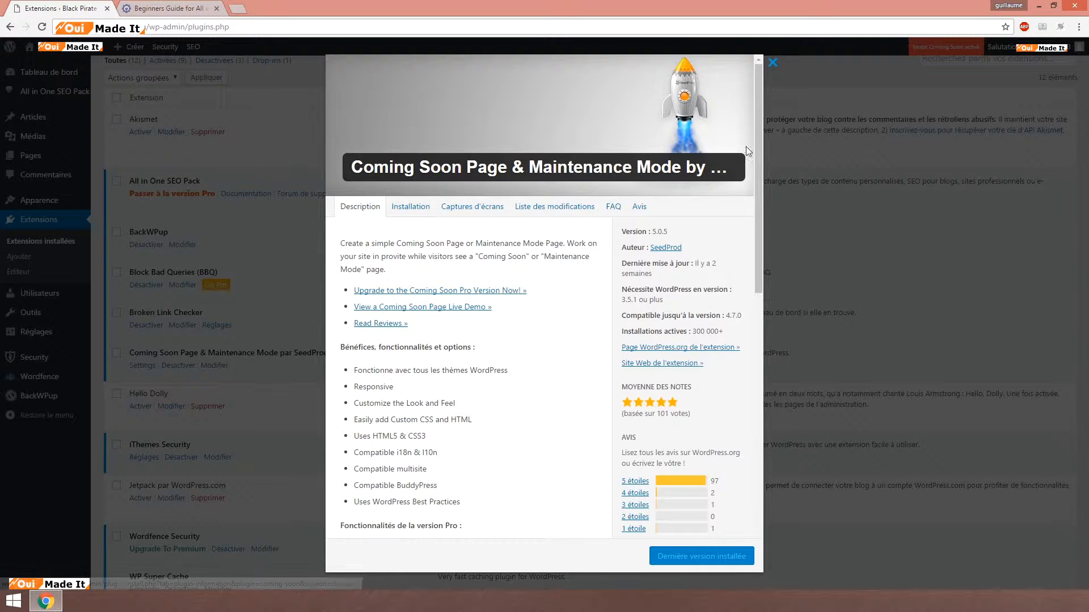
pyautogui.click(774, 67)
# - Open the Coming Soon Page & Maintenance Mode settings and examine the state, page and header options of its Contenu section
pyautogui.click(145, 367)
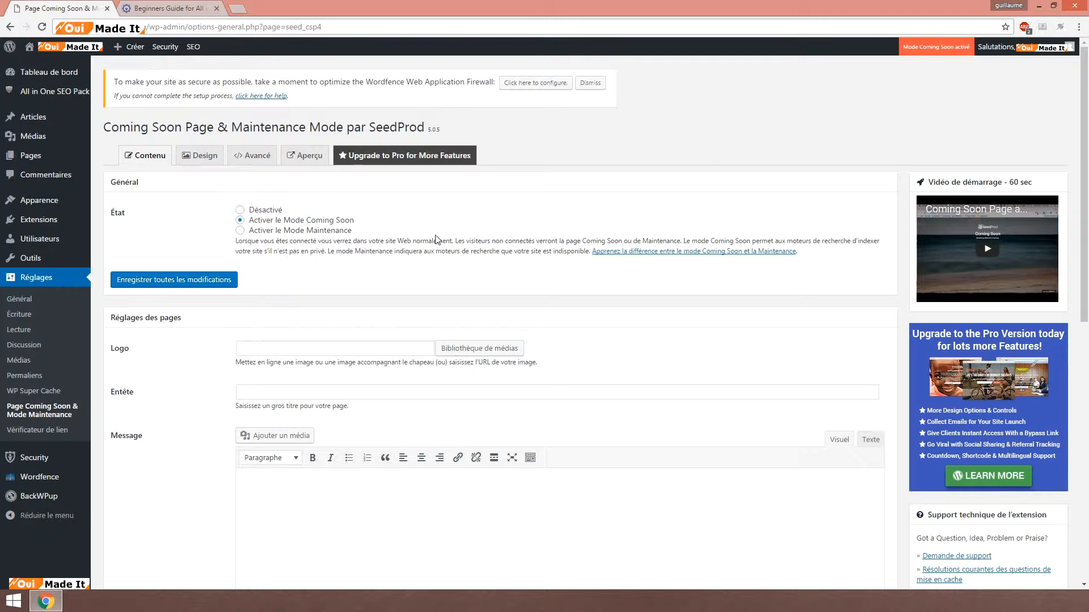
pyautogui.scroll(-4, 270, 309)
pyautogui.click(341, 338)
pyautogui.scroll(-5, 215, 333)
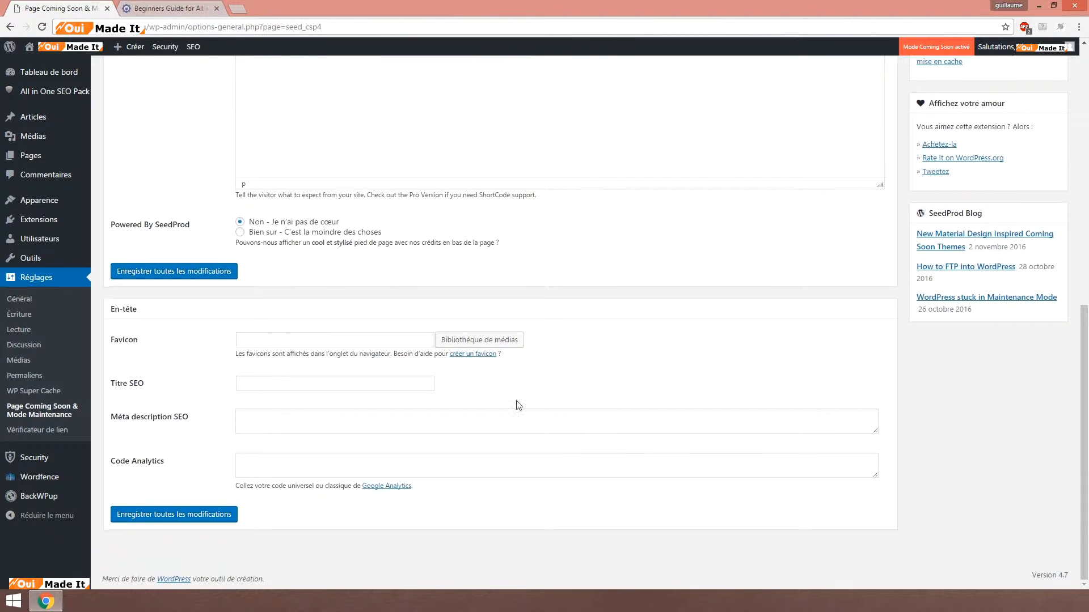
pyautogui.scroll(4, 632, 364)
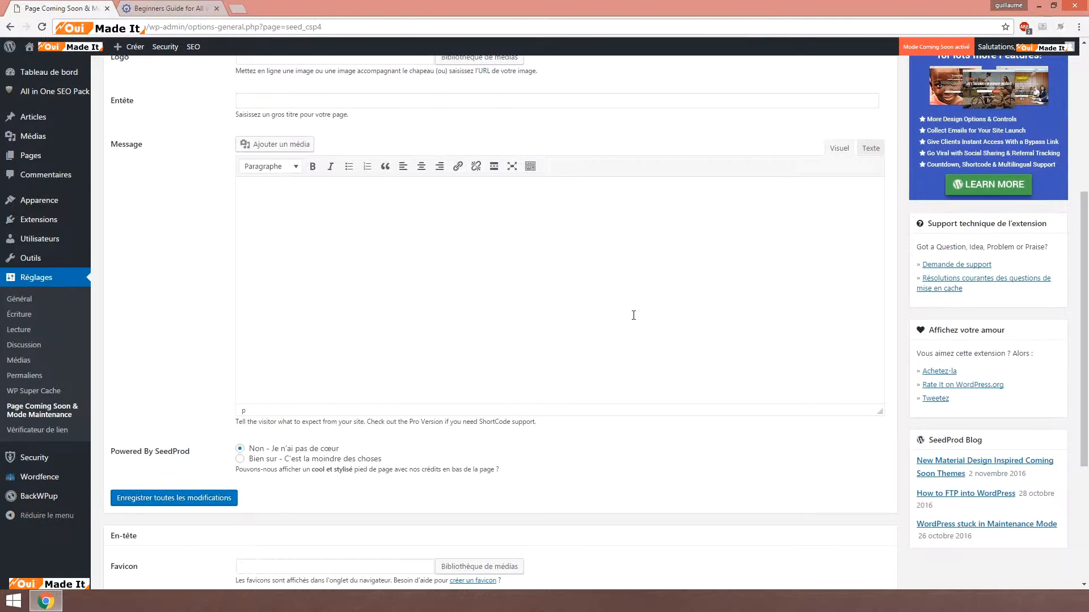
pyautogui.scroll(5, 626, 320)
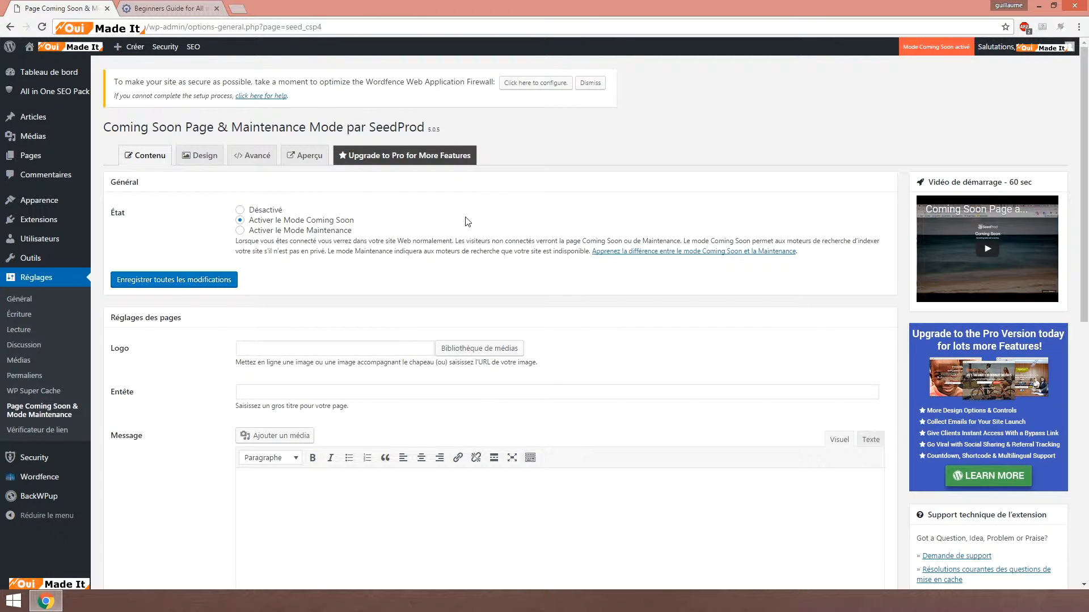
pyautogui.scroll(-3, 413, 403)
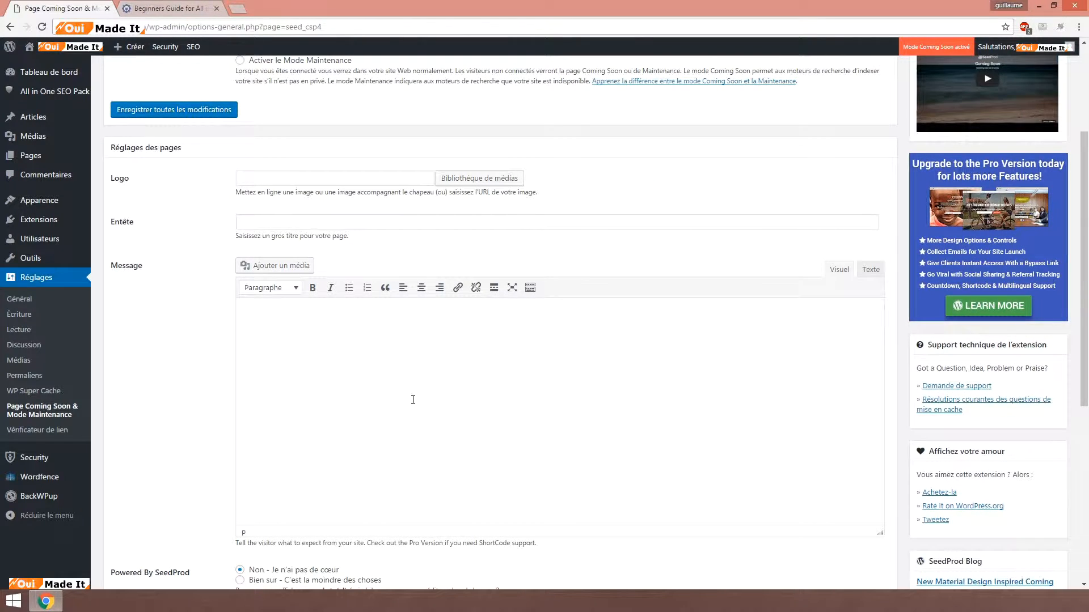
pyautogui.scroll(3, 412, 399)
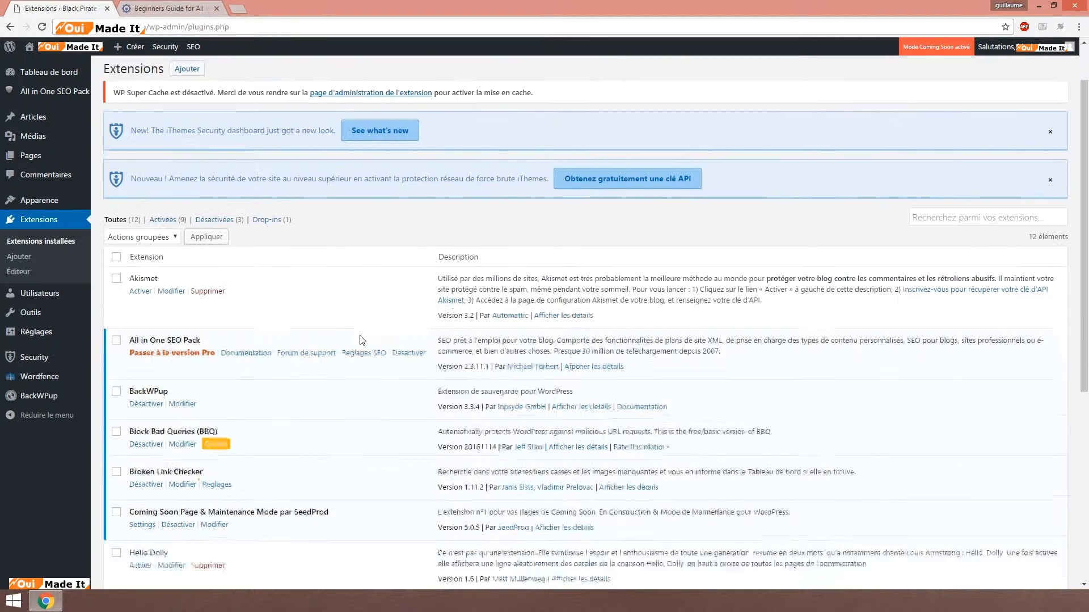
# - Read the description of Jetpack par WordPress.com in the installed plugins list and activate the plugin
pyautogui.scroll(-1, 361, 338)
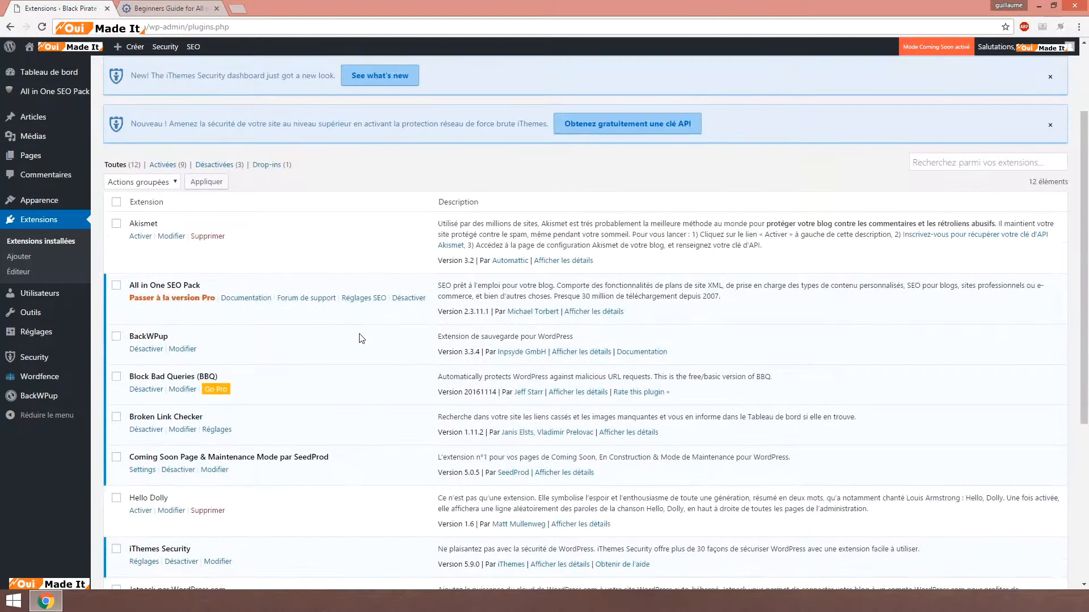
pyautogui.scroll(-5, 361, 338)
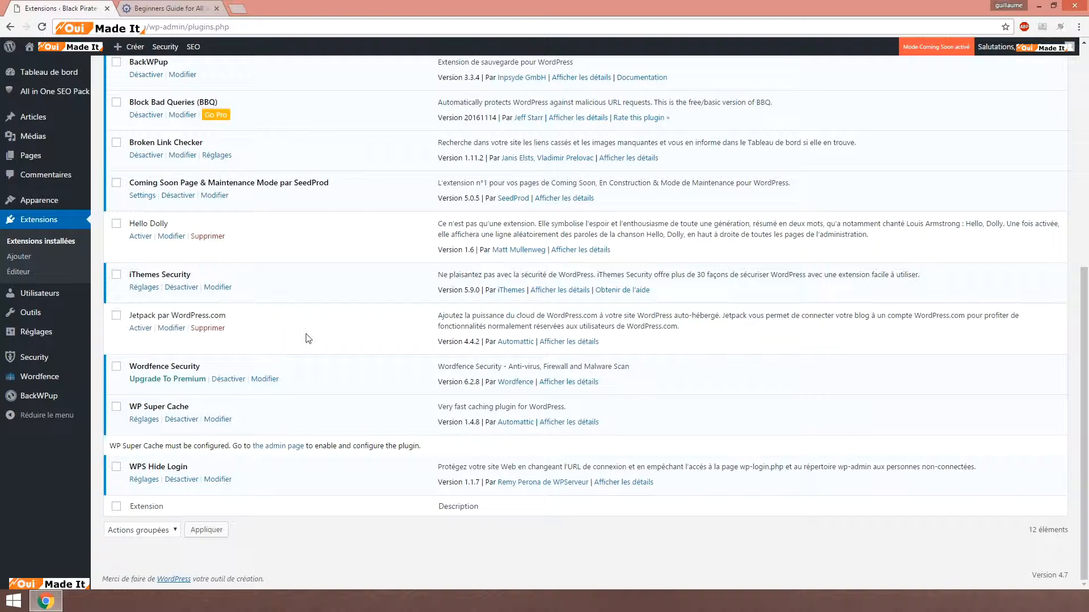
pyautogui.click(585, 342)
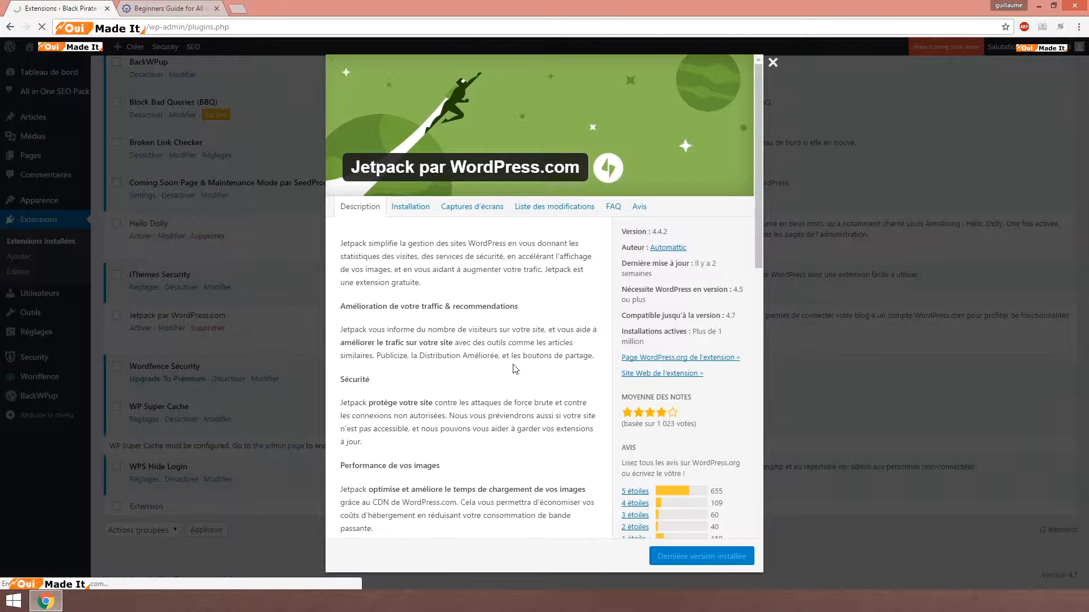
pyautogui.scroll(-1, 516, 369)
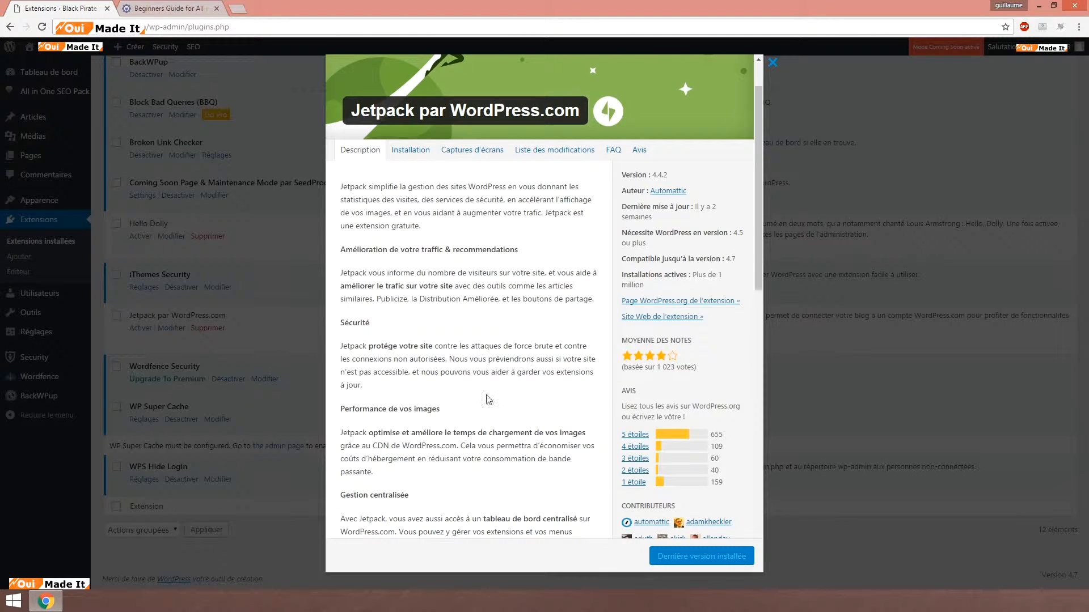
pyautogui.scroll(-2, 490, 400)
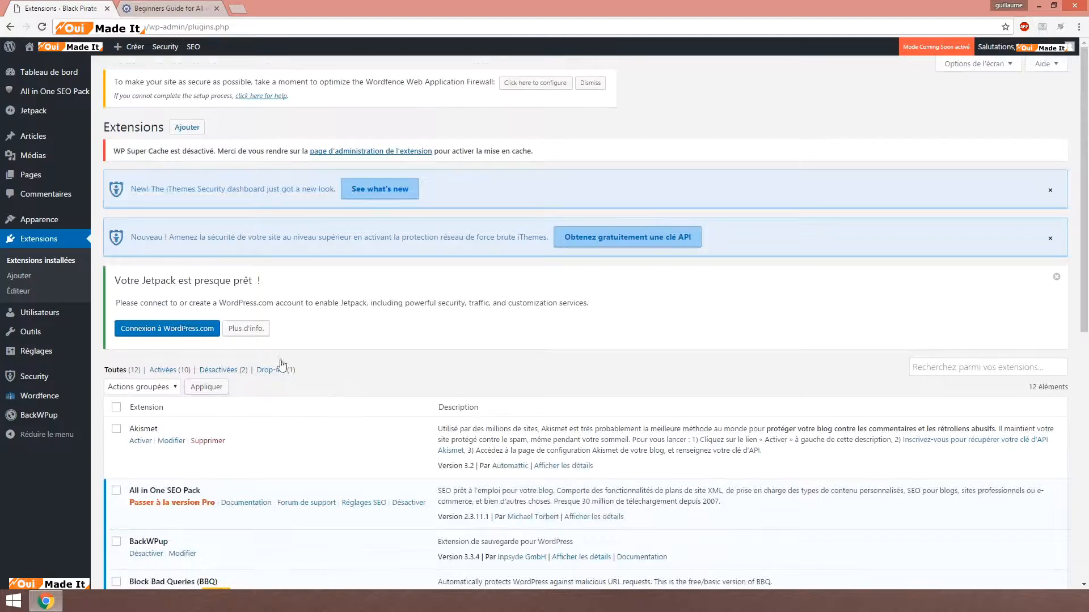
# - Look over the full list of installed plugins and open the page for adding new plugins
pyautogui.scroll(-8, 282, 363)
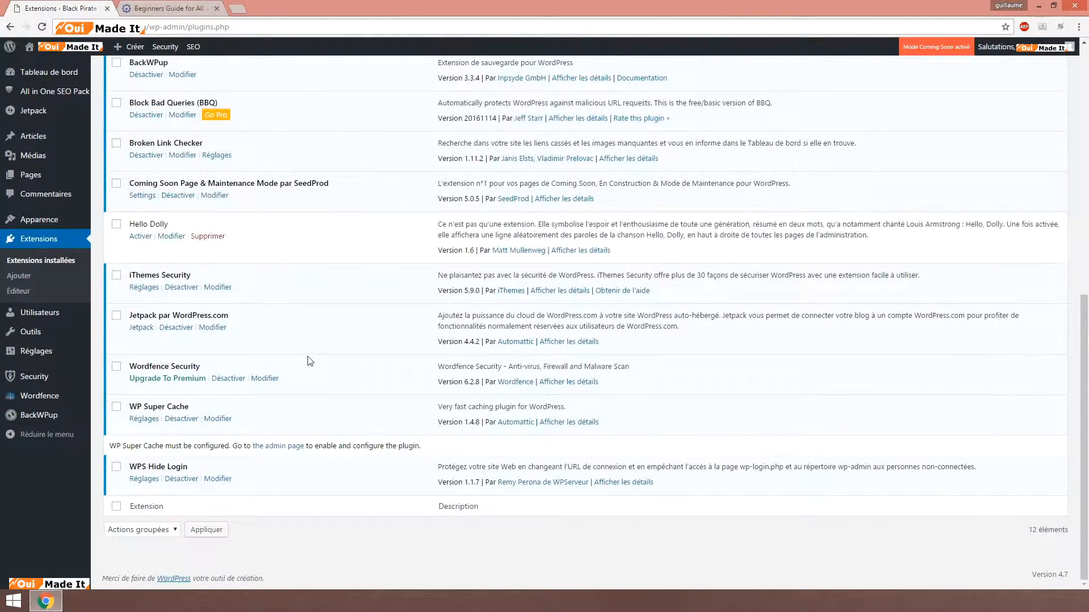
pyautogui.scroll(5, 310, 361)
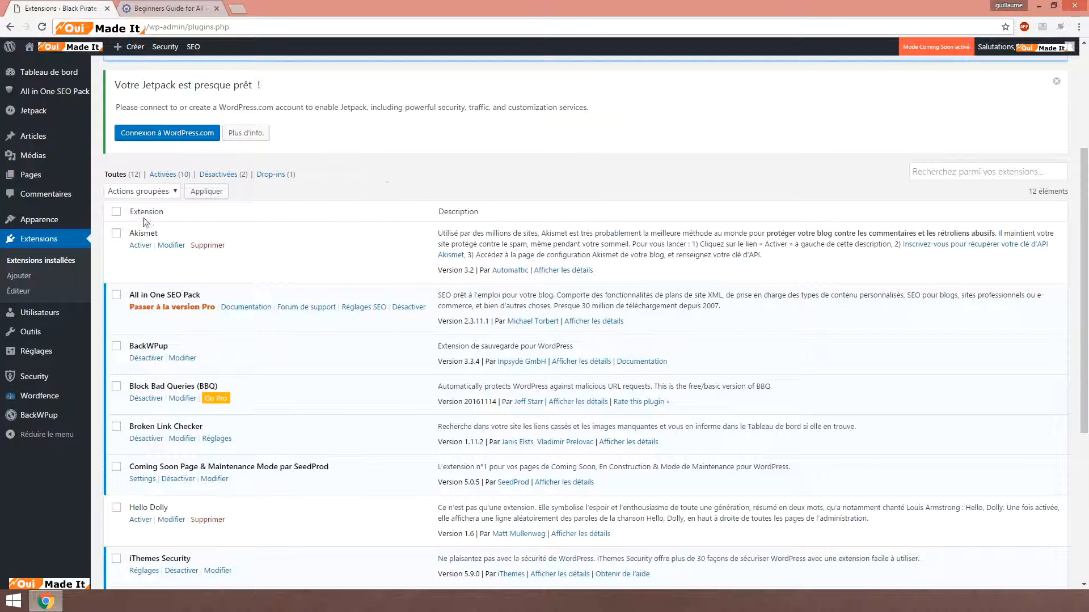
pyautogui.click(19, 276)
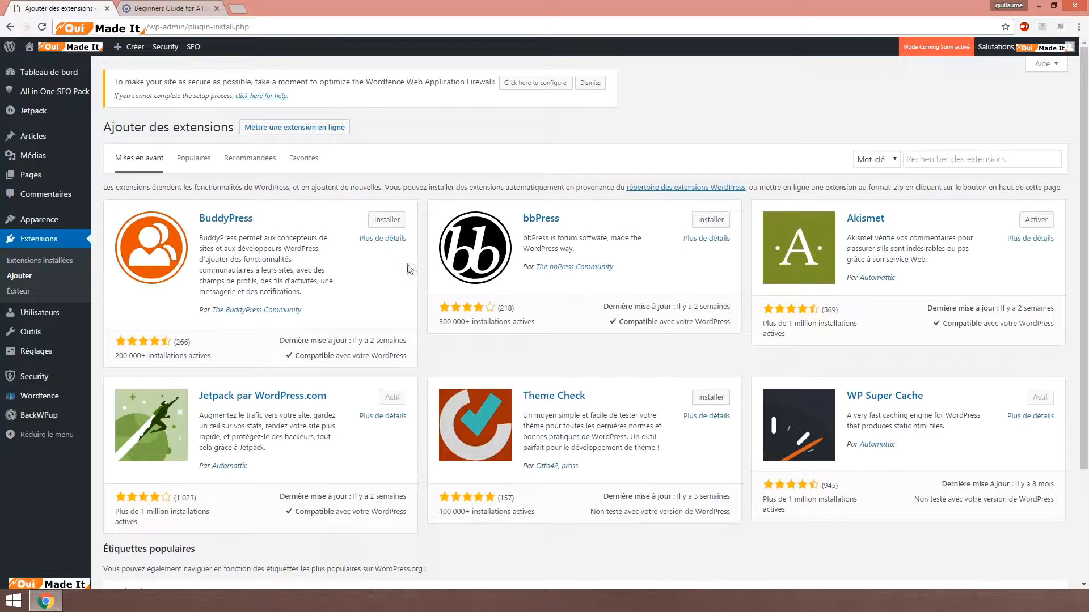
# - Search the plugin directory for "disqus"
pyautogui.click(916, 154)
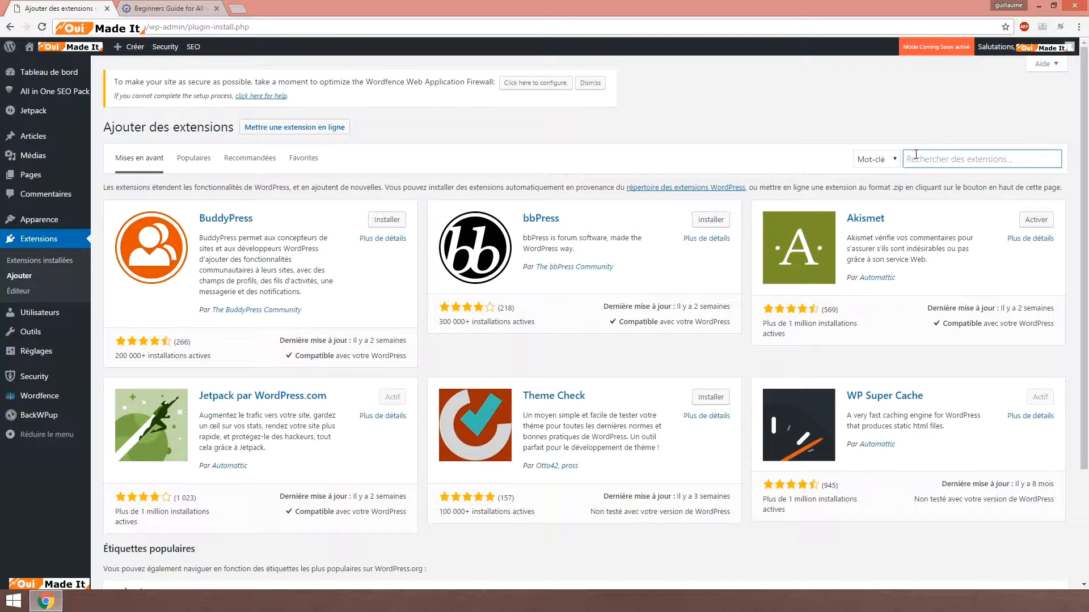
pyautogui.write('disqu')
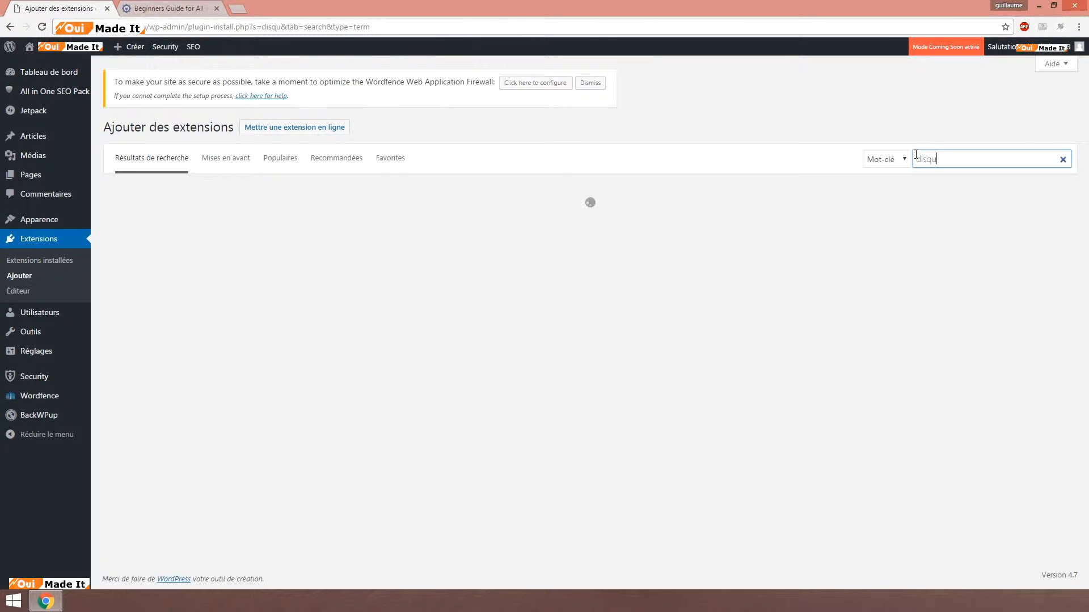
pyautogui.write('s')
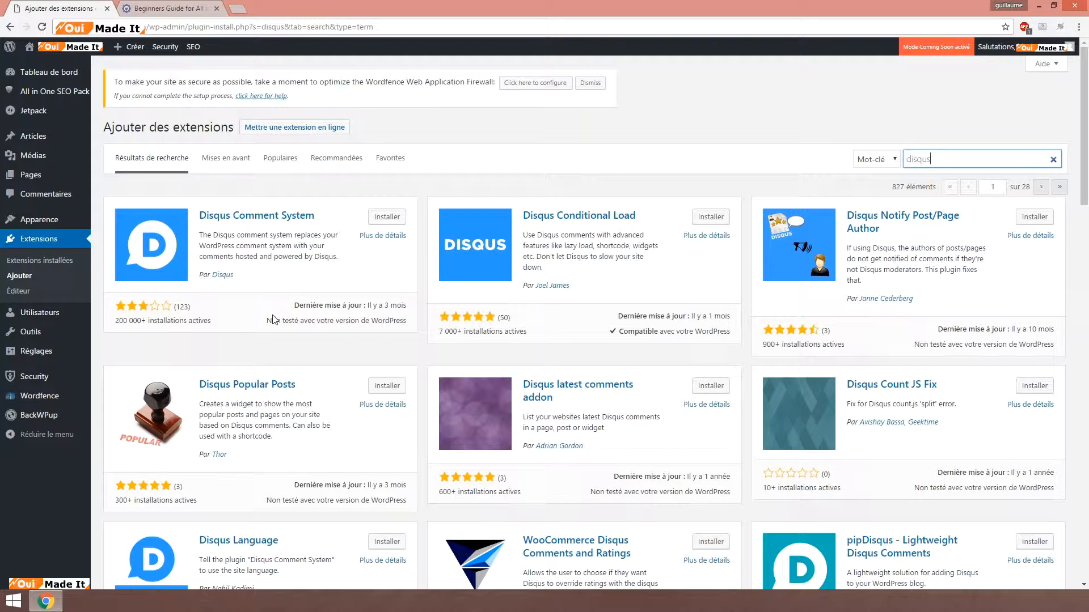
# - Open the details of Disqus Comment System, look through its description and screenshots, and close them
pyautogui.click(270, 218)
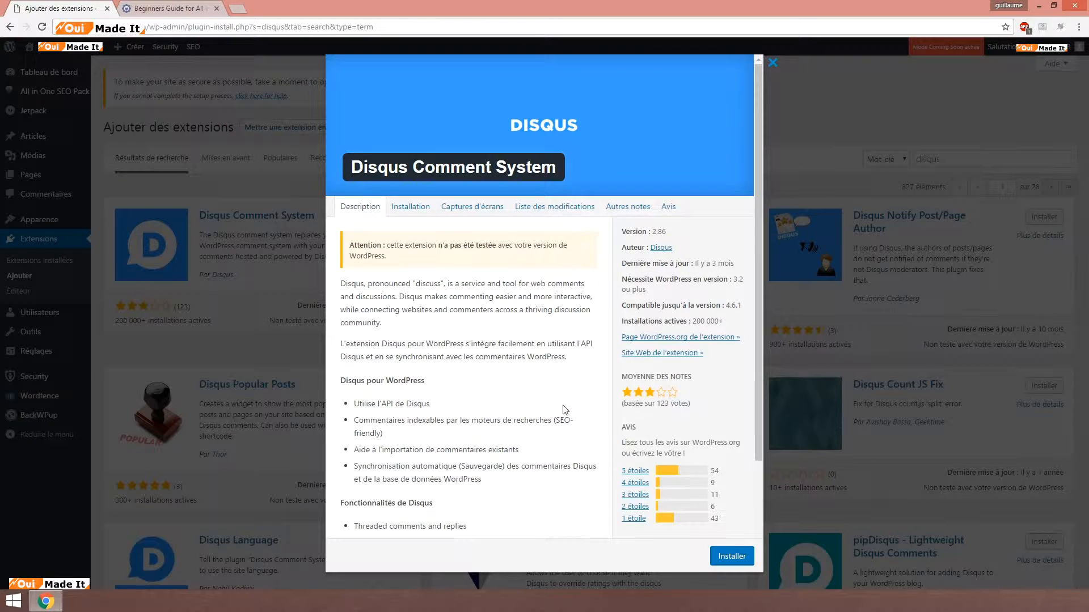
pyautogui.scroll(-3, 527, 324)
pyautogui.scroll(1, 494, 446)
pyautogui.scroll(-1, 494, 447)
pyautogui.scroll(3, 541, 266)
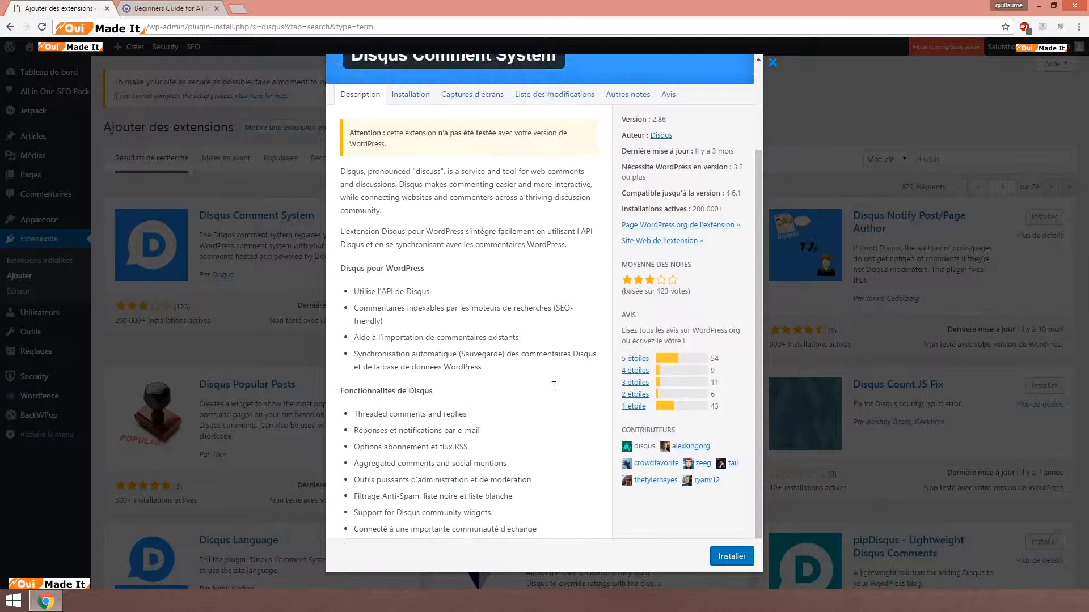
pyautogui.click(466, 207)
pyautogui.scroll(-5, 427, 216)
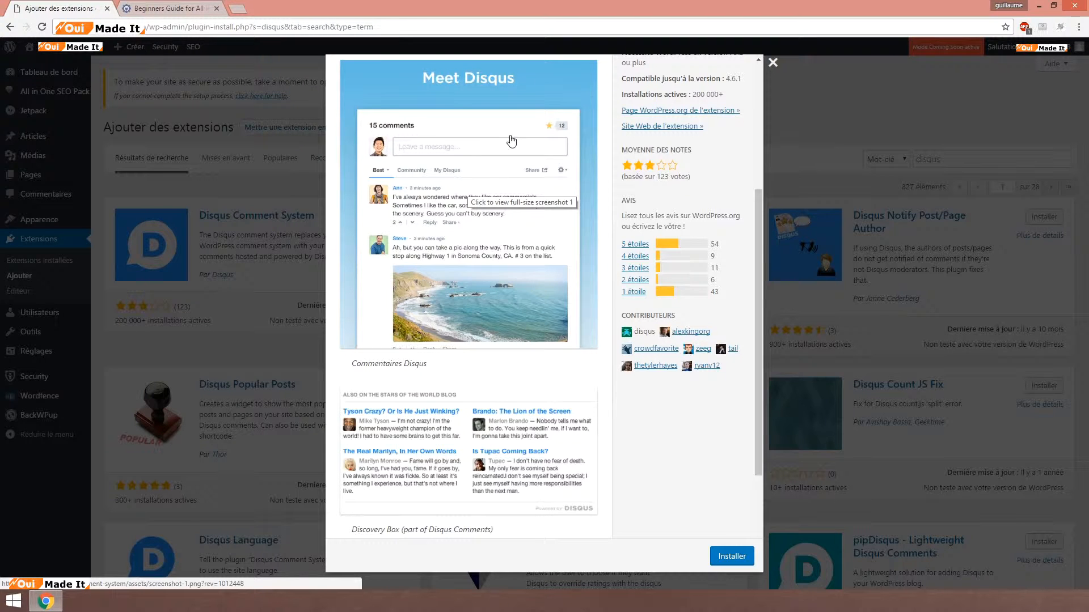
pyautogui.scroll(4, 524, 346)
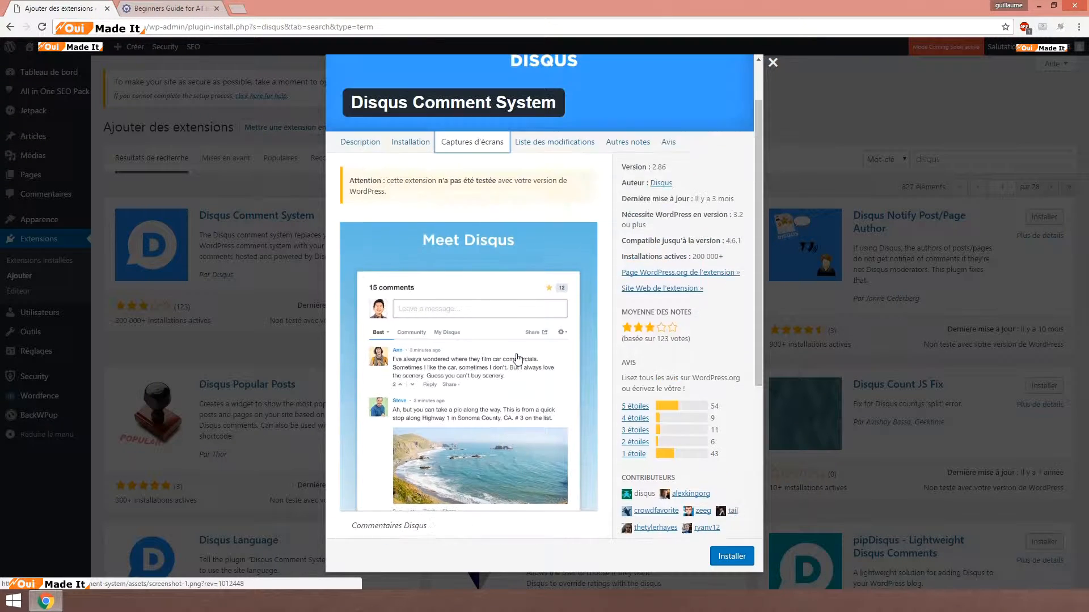
pyautogui.click(355, 206)
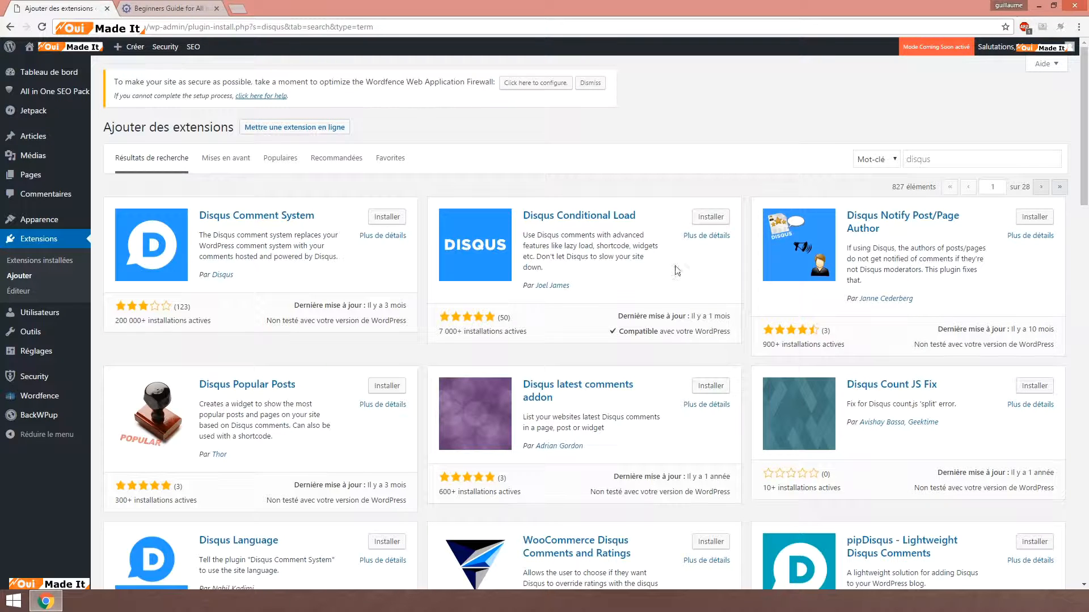
# - Replace the plugin search term with "contact form 7"
pyautogui.moveTo(948, 161); pyautogui.dragTo(894, 160)
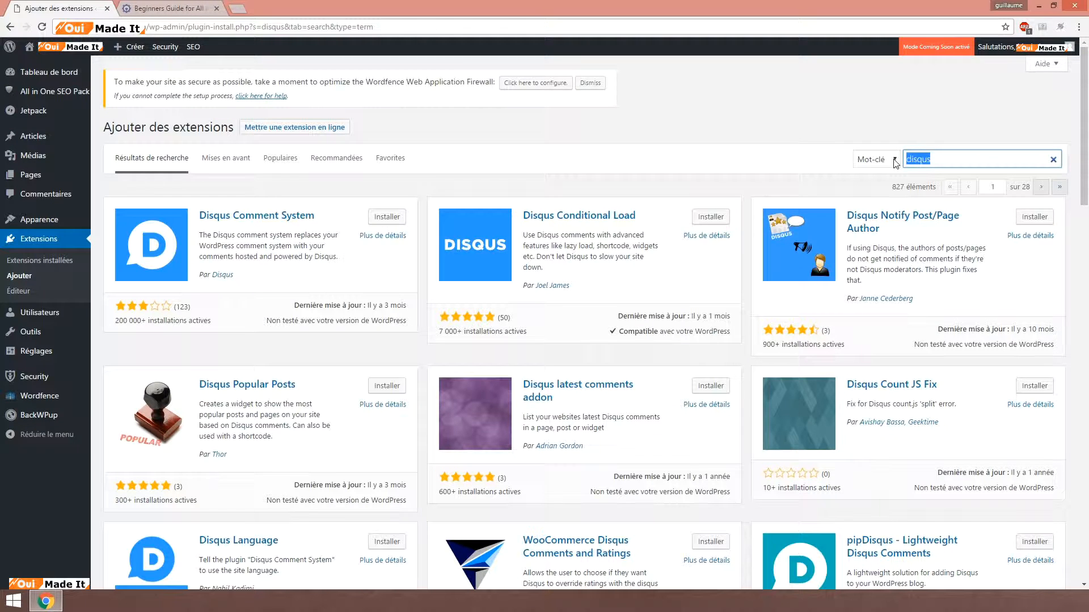
pyautogui.write('co')
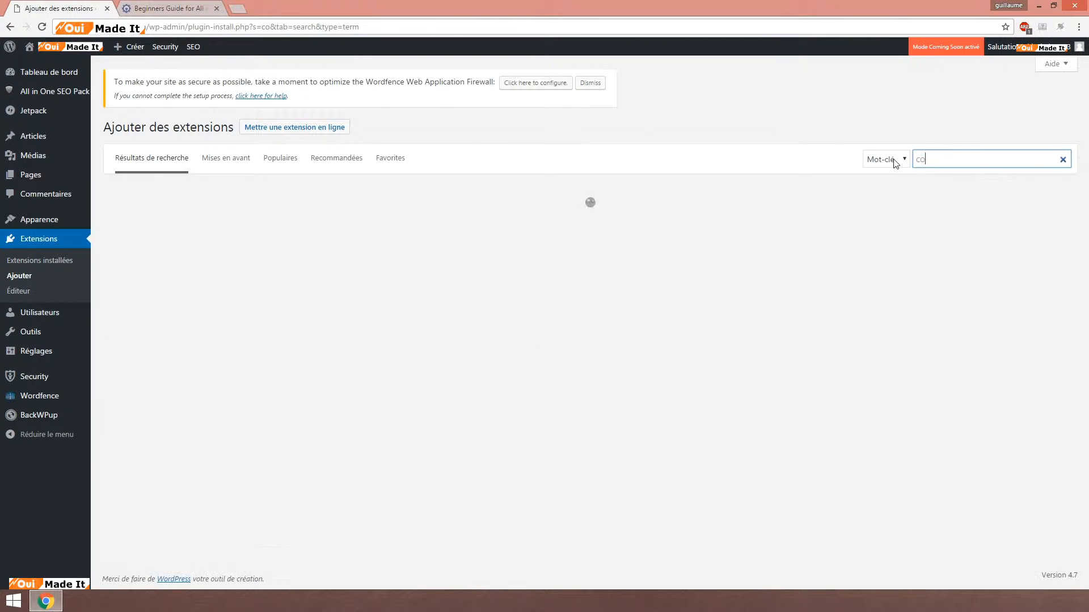
pyautogui.write('ntact form')
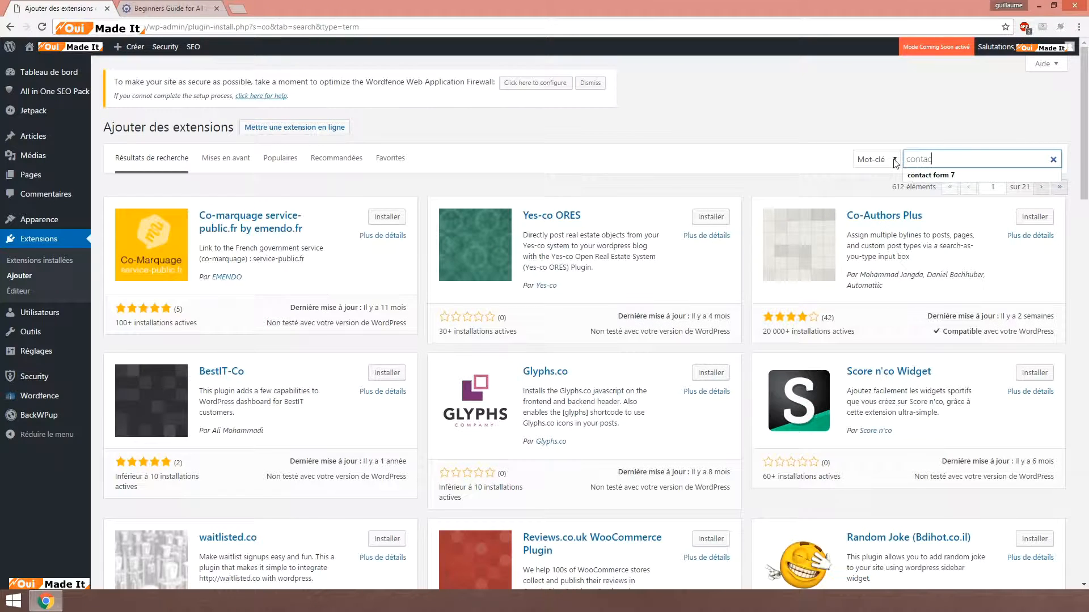
pyautogui.write(' 7')
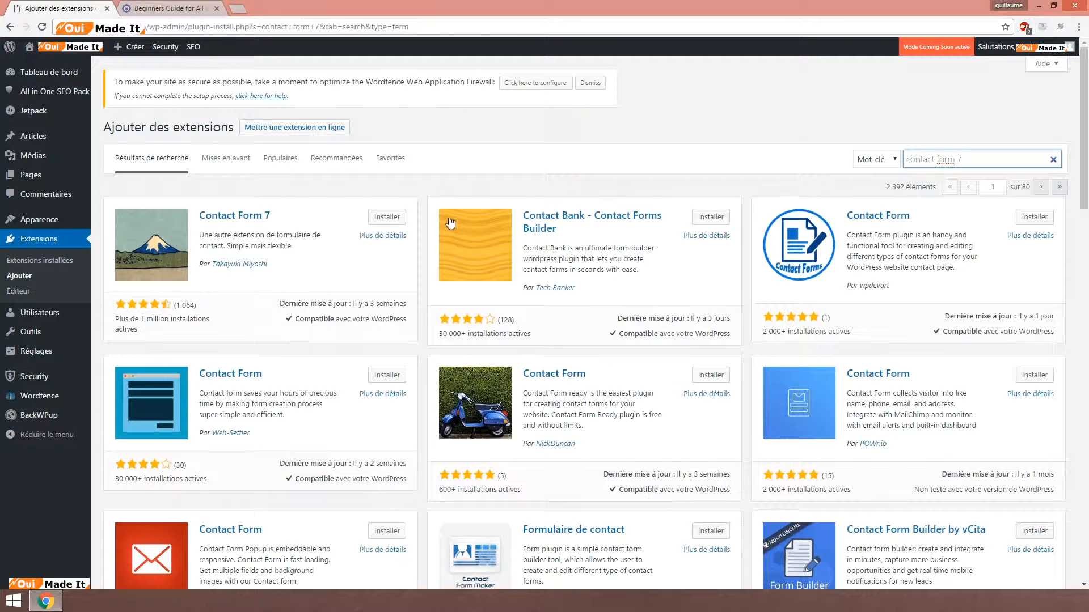
# - Open the details of Contact Form 7, read its description, view its screenshot at full size, and close the image
pyautogui.click(250, 217)
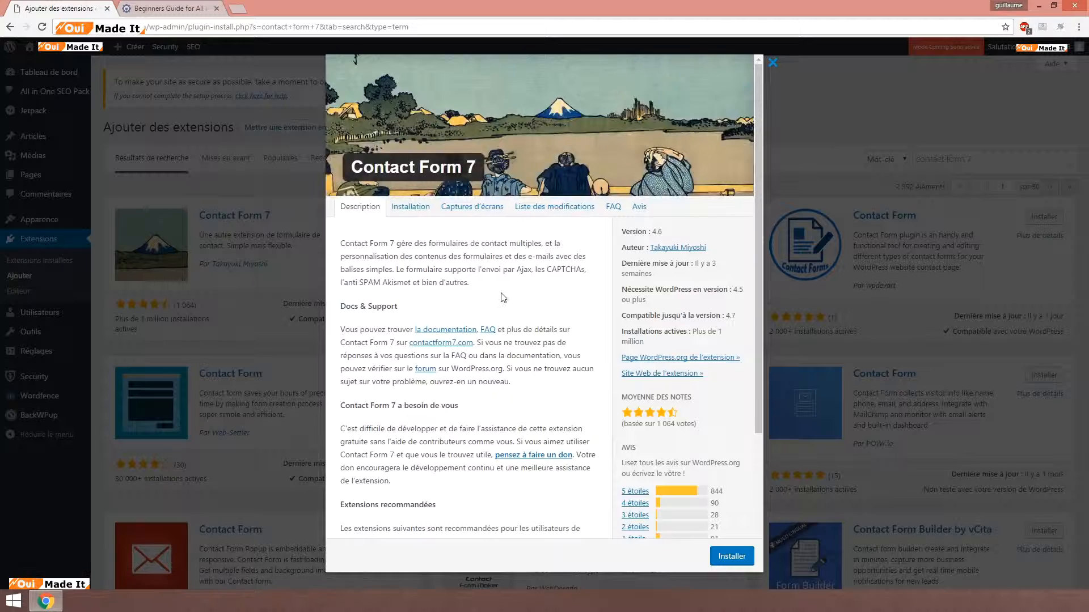
pyautogui.scroll(-5, 511, 301)
pyautogui.scroll(10, 510, 302)
pyautogui.click(456, 208)
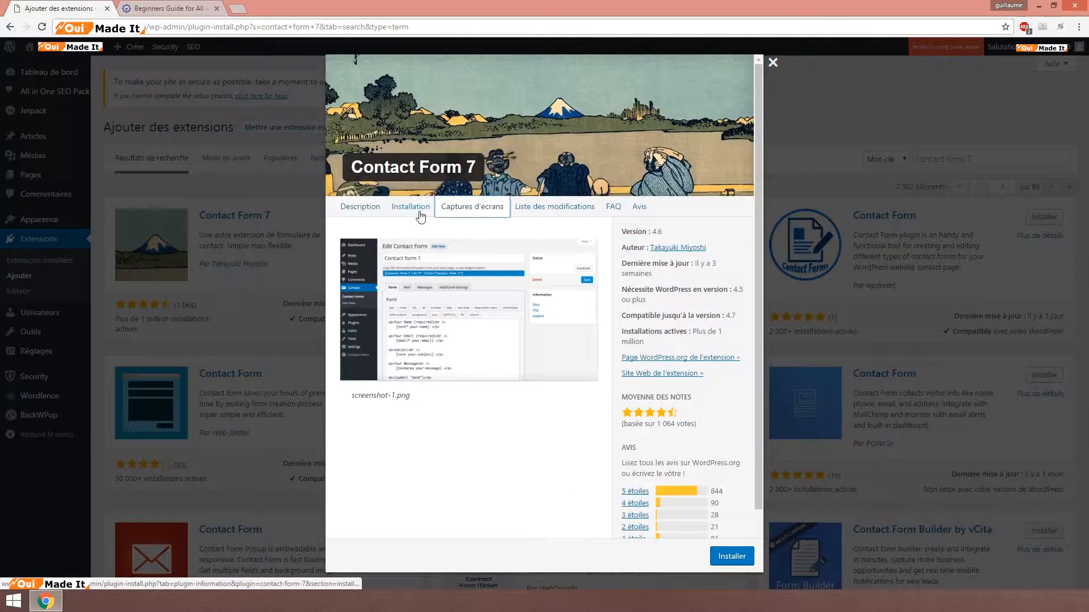
pyautogui.click(420, 365)
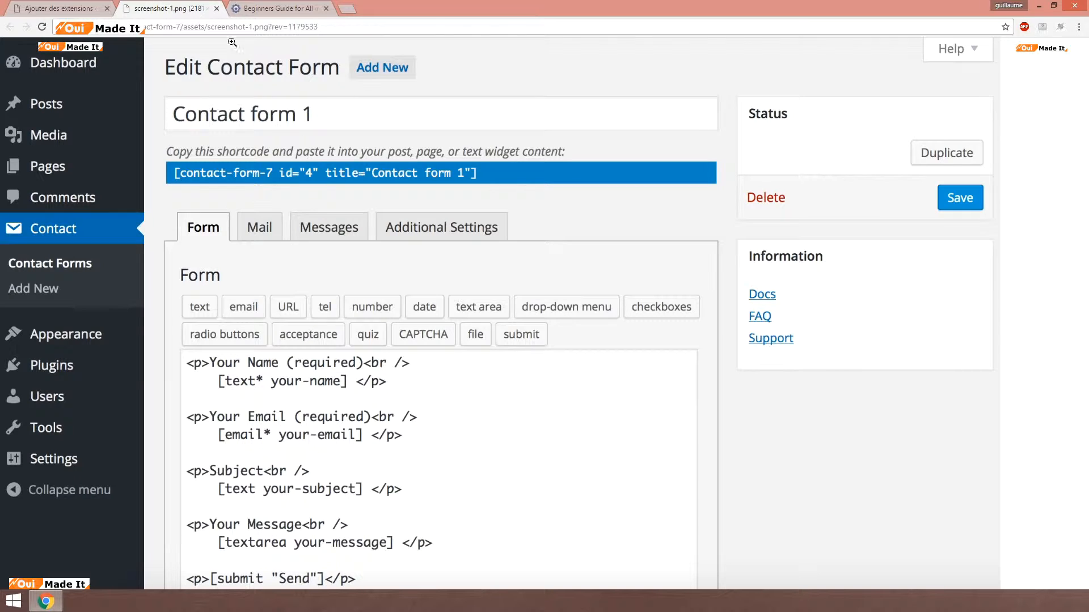
pyautogui.click(217, 9)
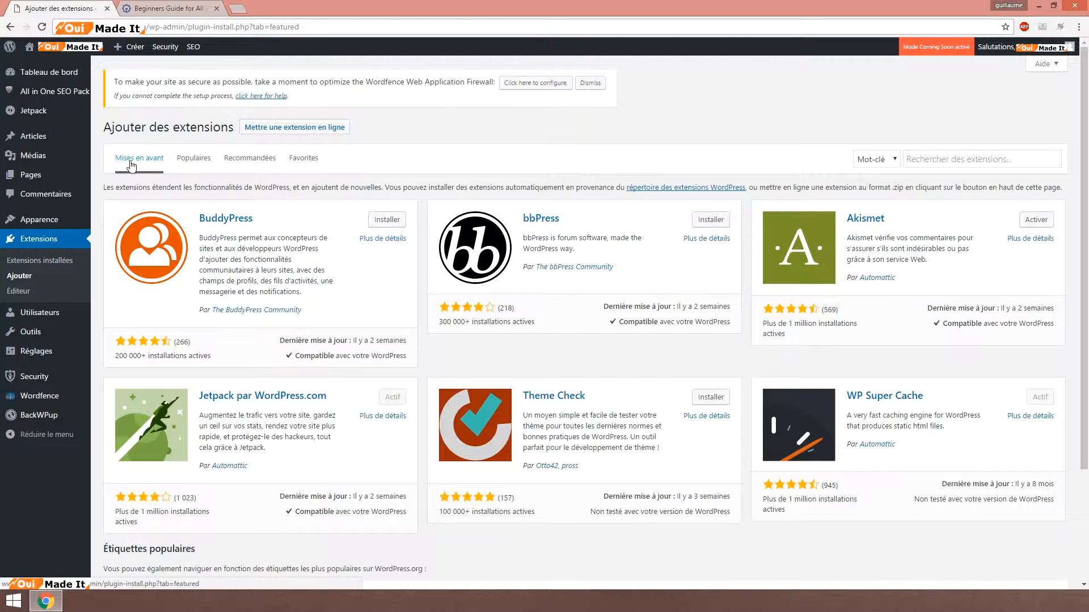
# - Look over the featured plugins and the popular tags, and display the recommended plugins (Recommandées)
pyautogui.scroll(-3, 445, 406)
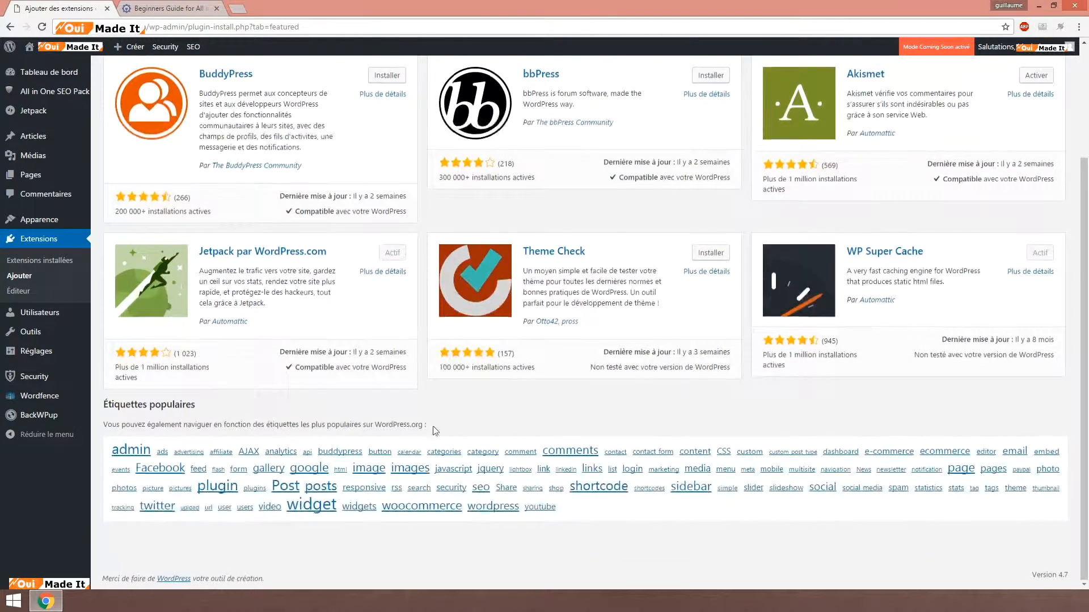
pyautogui.scroll(3, 435, 431)
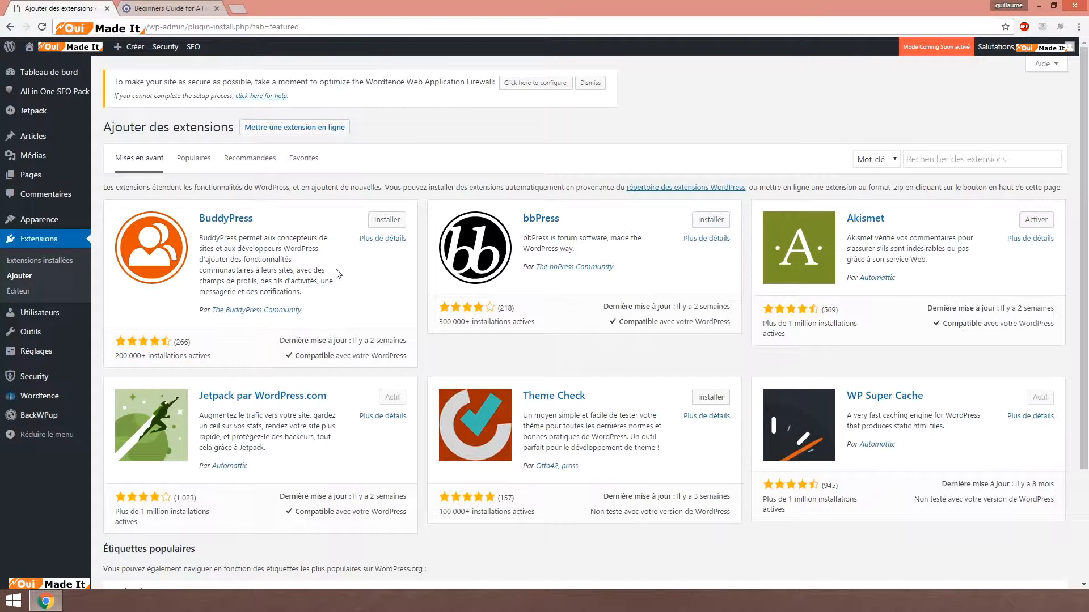
pyautogui.click(250, 159)
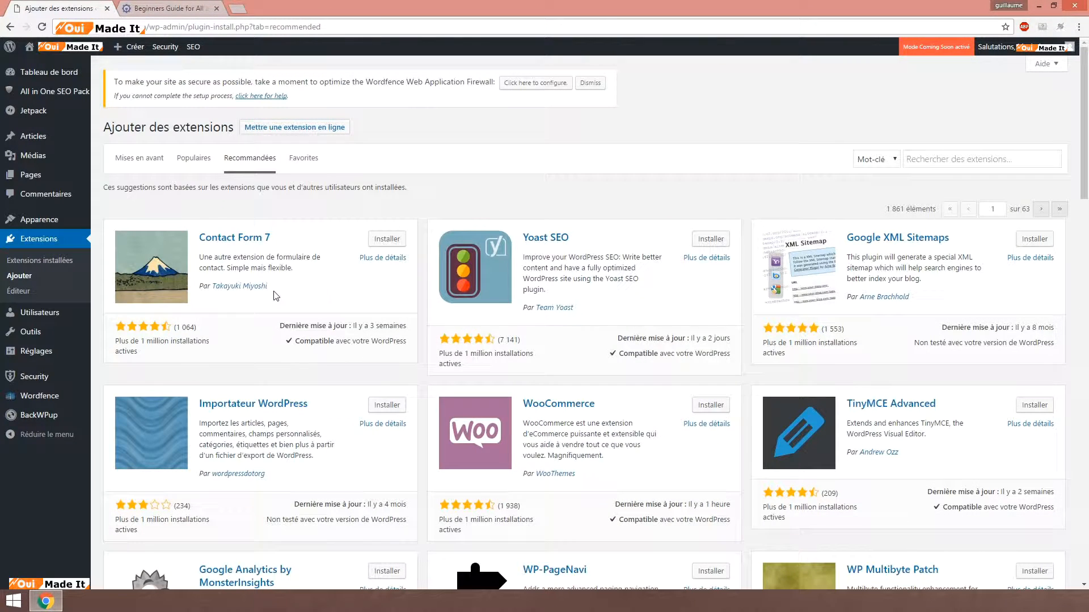